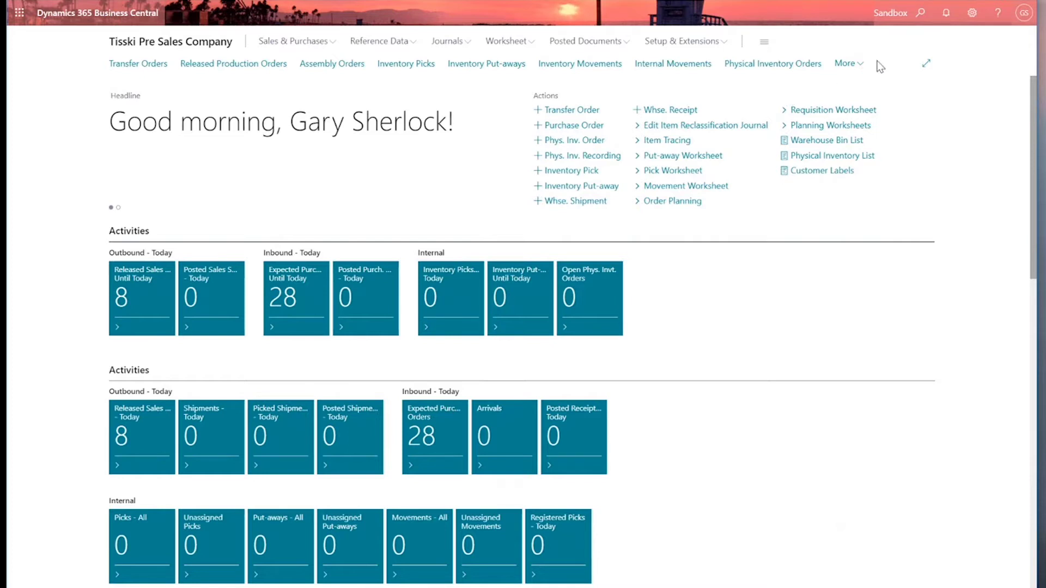
Open the Item Card for 1960-S ROME Guest Chair, green from the Items list.
click(859, 64)
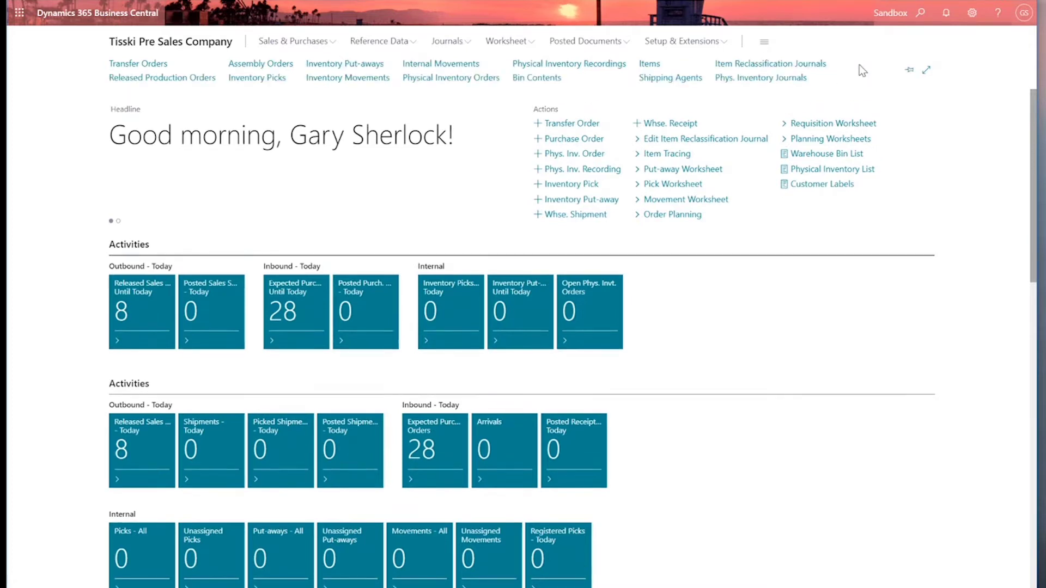
click(650, 64)
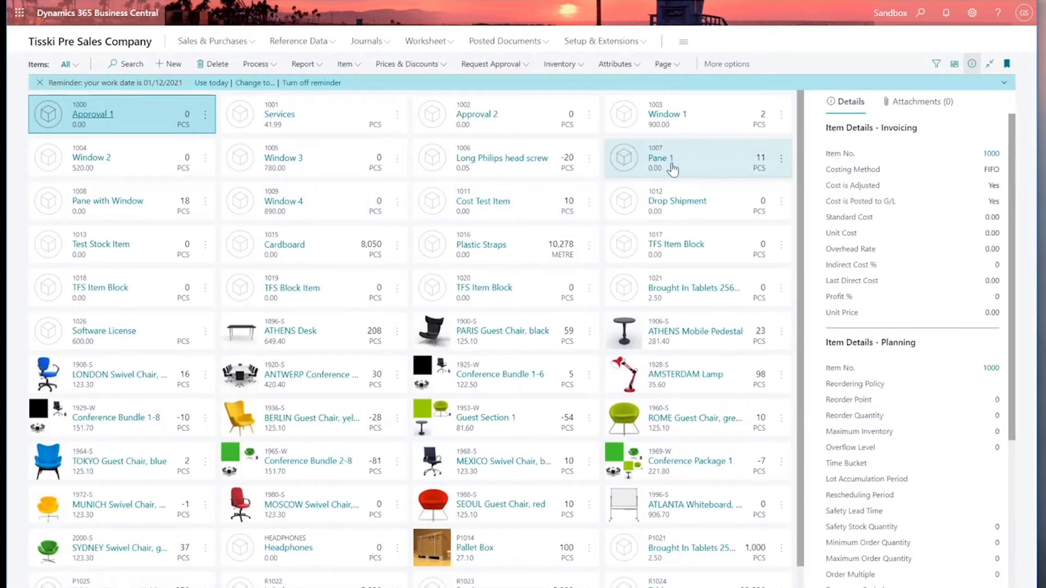
click(673, 428)
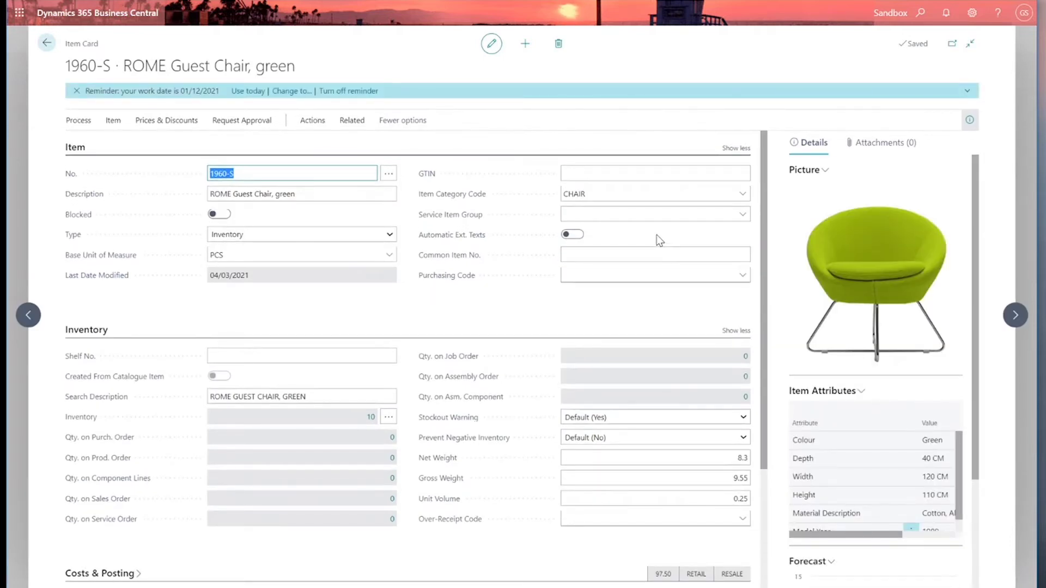
Expand Replenishment, review the replenishment system options, and keep it set to Purchase.
scroll(473, 248, down, 4)
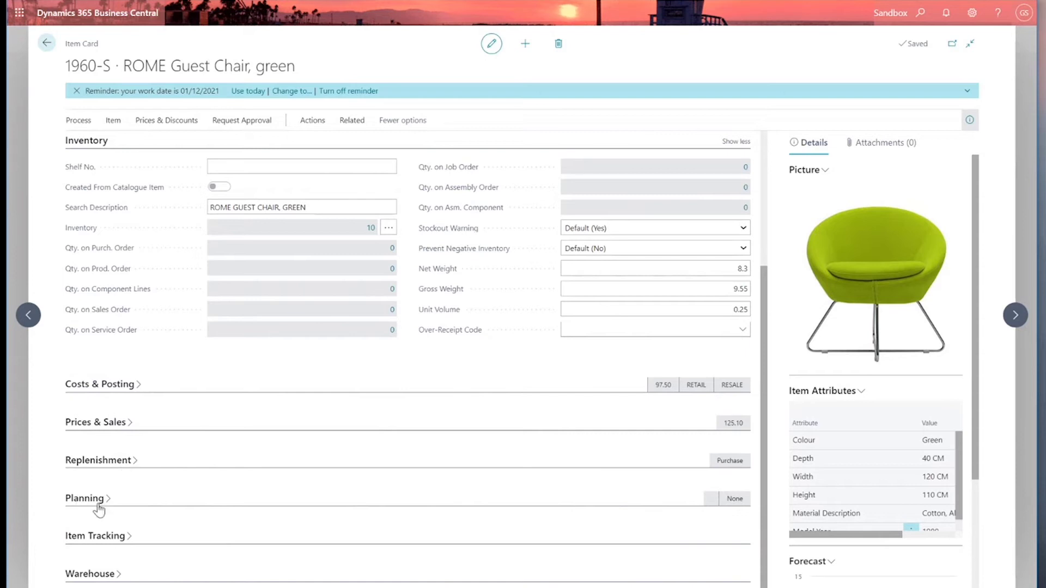
click(126, 462)
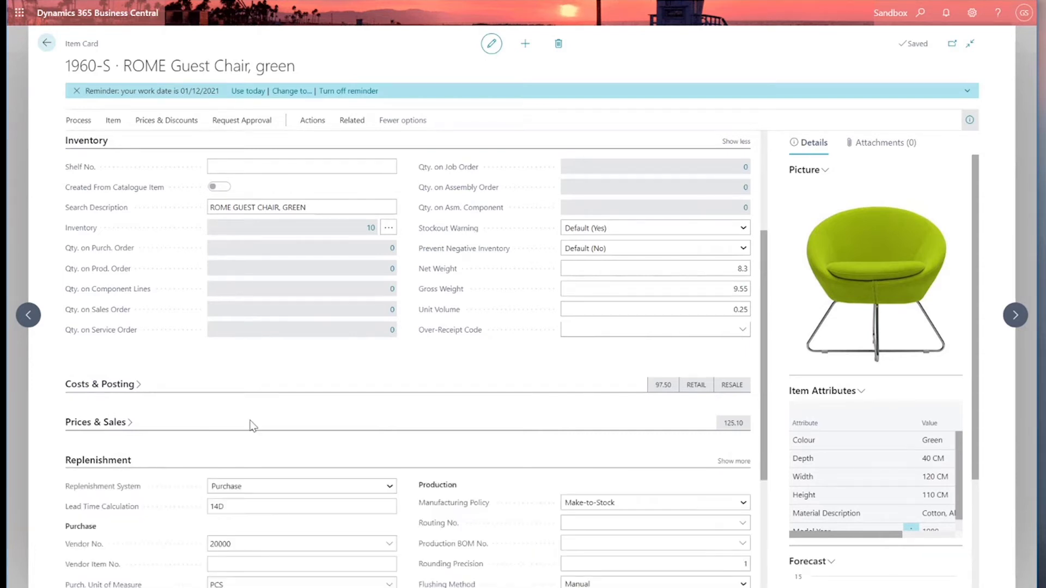
scroll(256, 425, down, 3)
scroll(256, 425, down, 1)
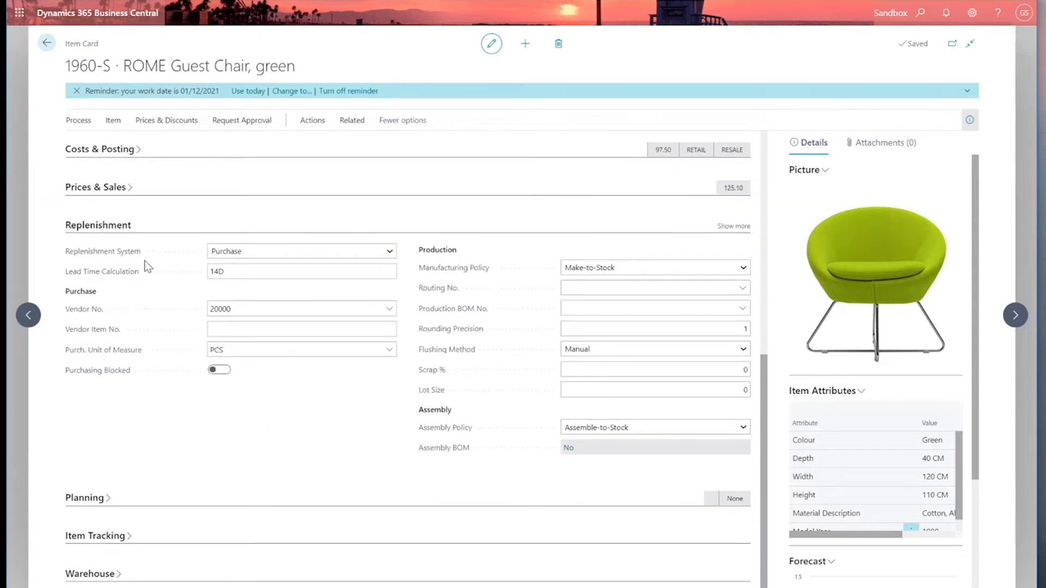
click(390, 252)
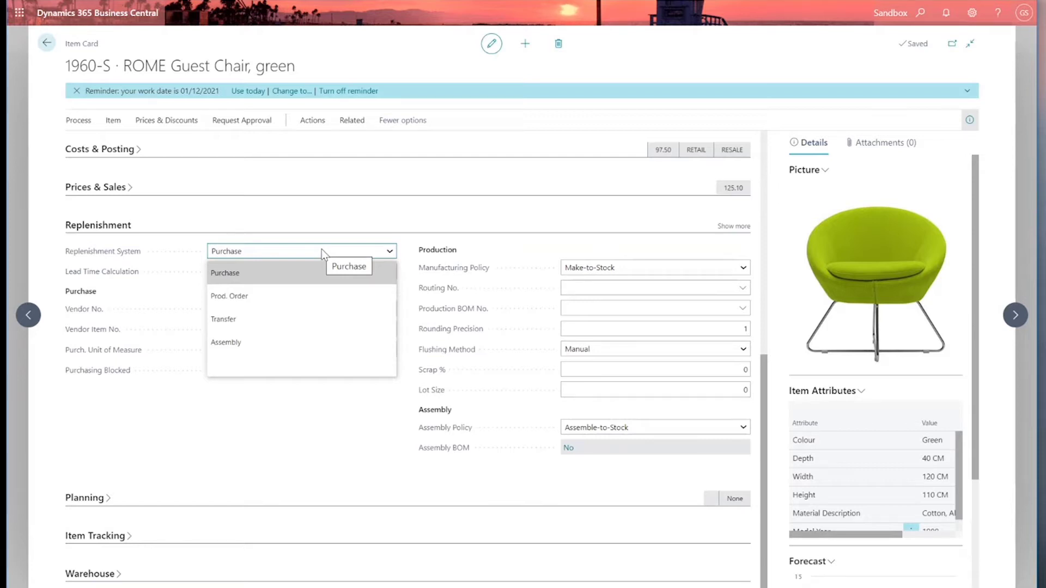
click(288, 252)
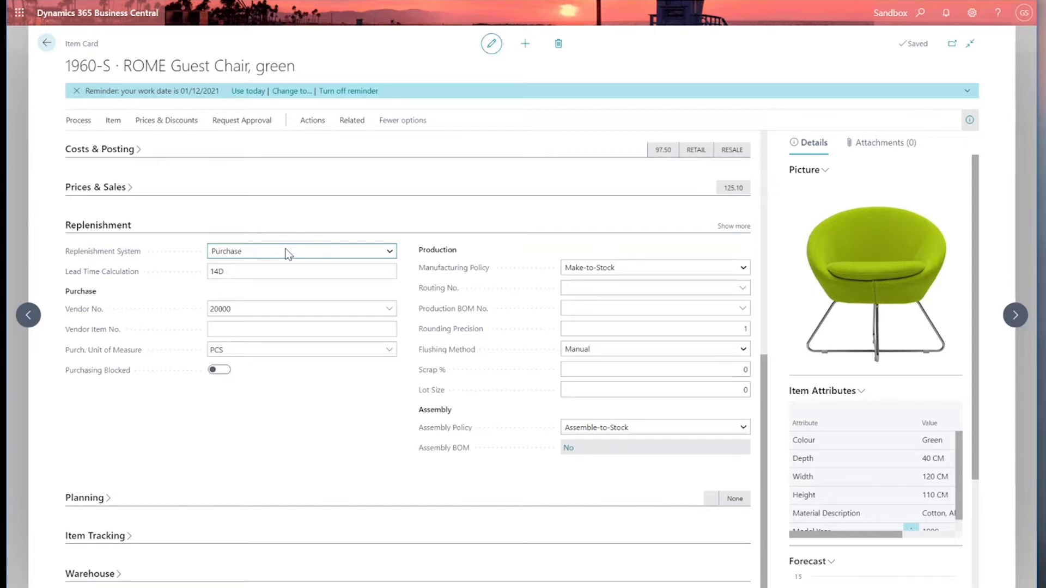
click(251, 254)
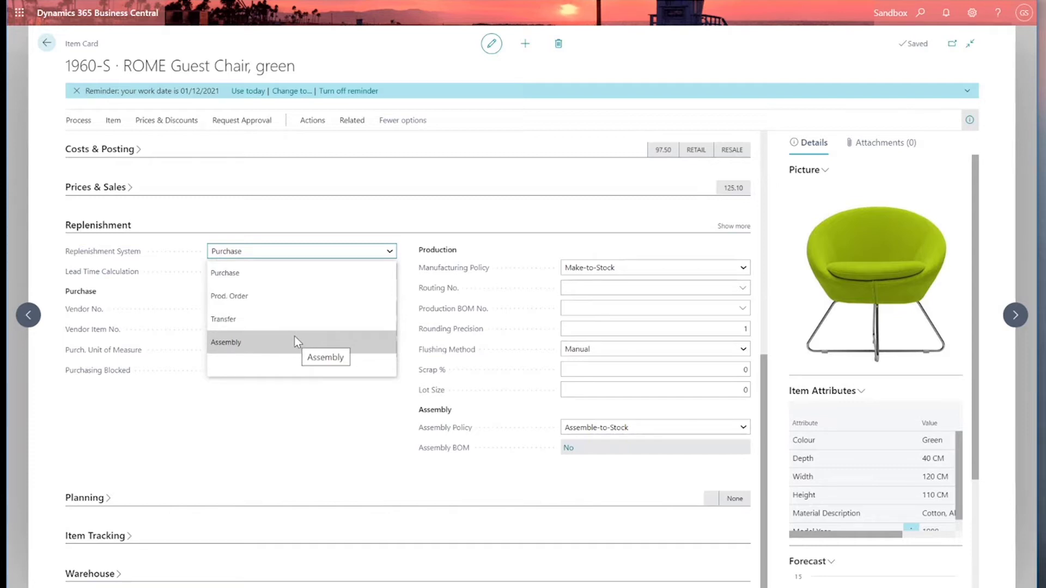
click(280, 272)
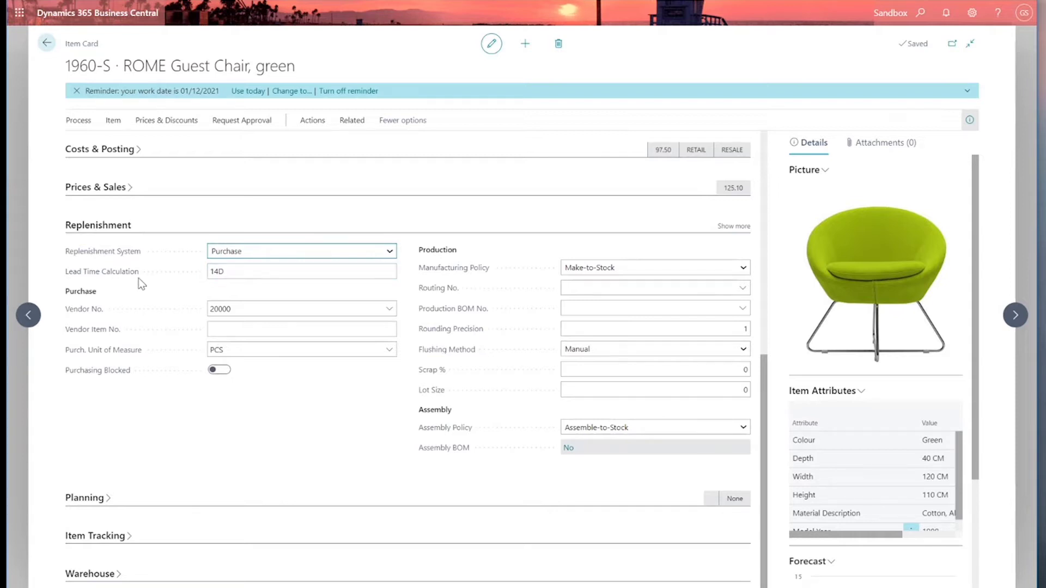
Review the 14D lead time, vendor 20000 and empty vendor item number, then collapse Replenishment.
click(236, 271)
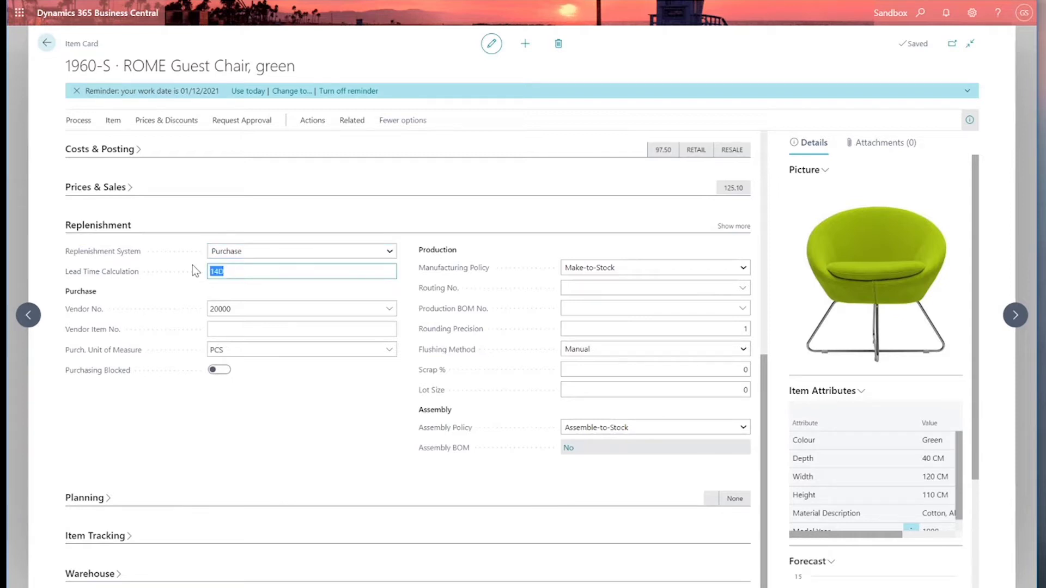
click(247, 270)
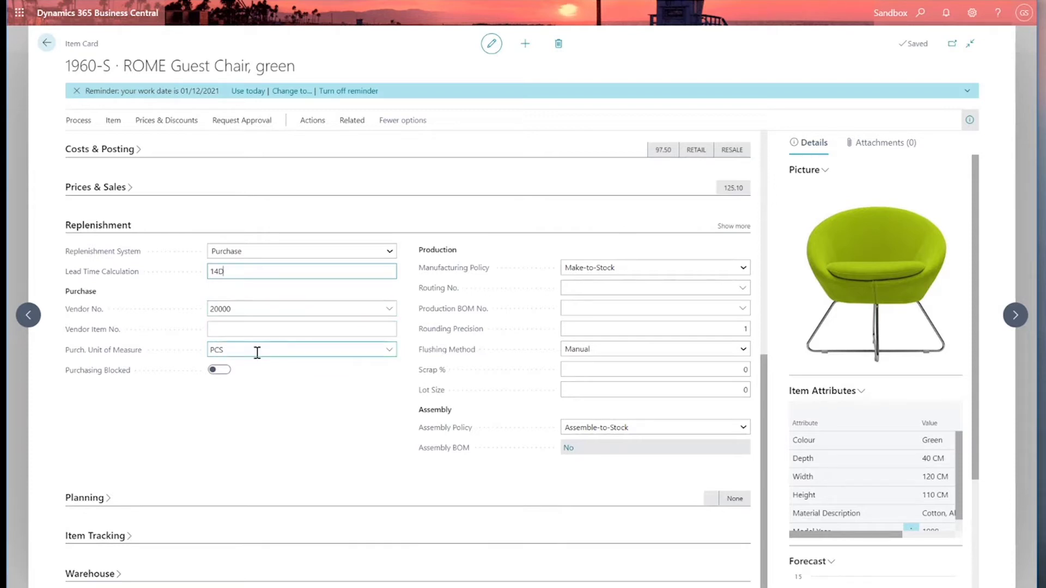
click(253, 309)
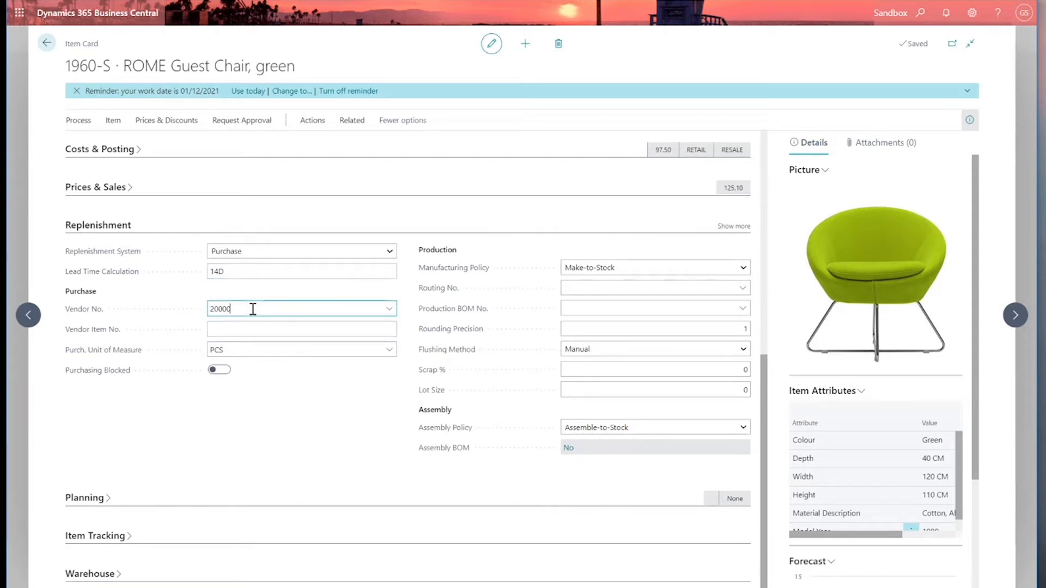
double_click(252, 309)
click(223, 328)
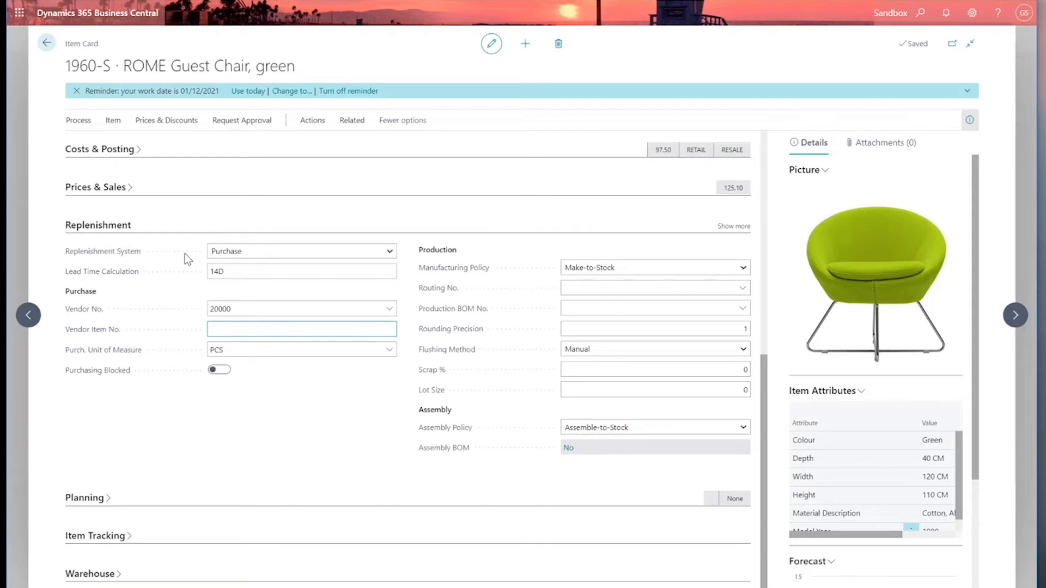
click(98, 225)
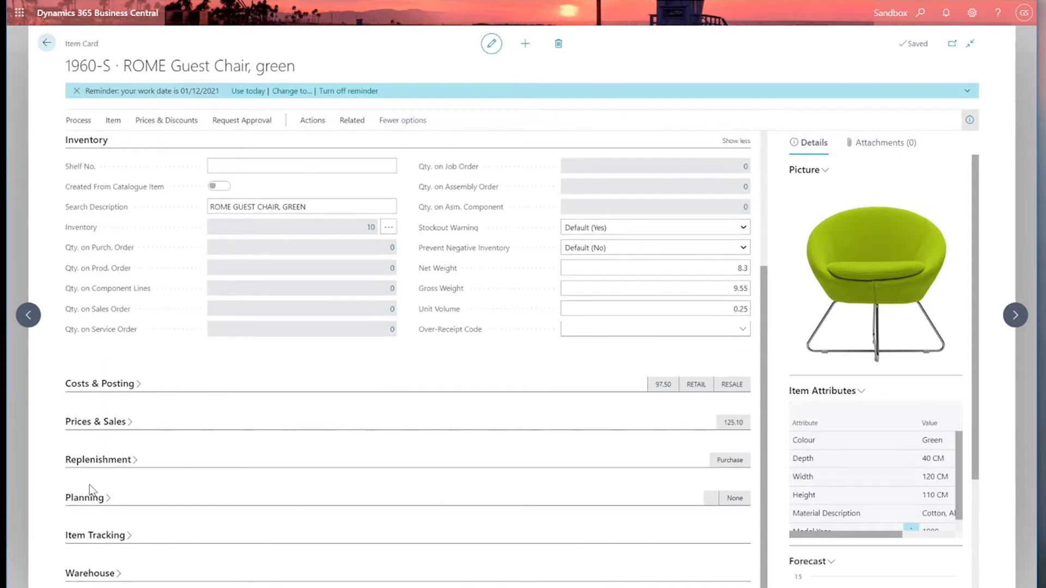
Expand Planning and set the chair's Reordering Policy to Fixed Reorder Qty.
click(89, 497)
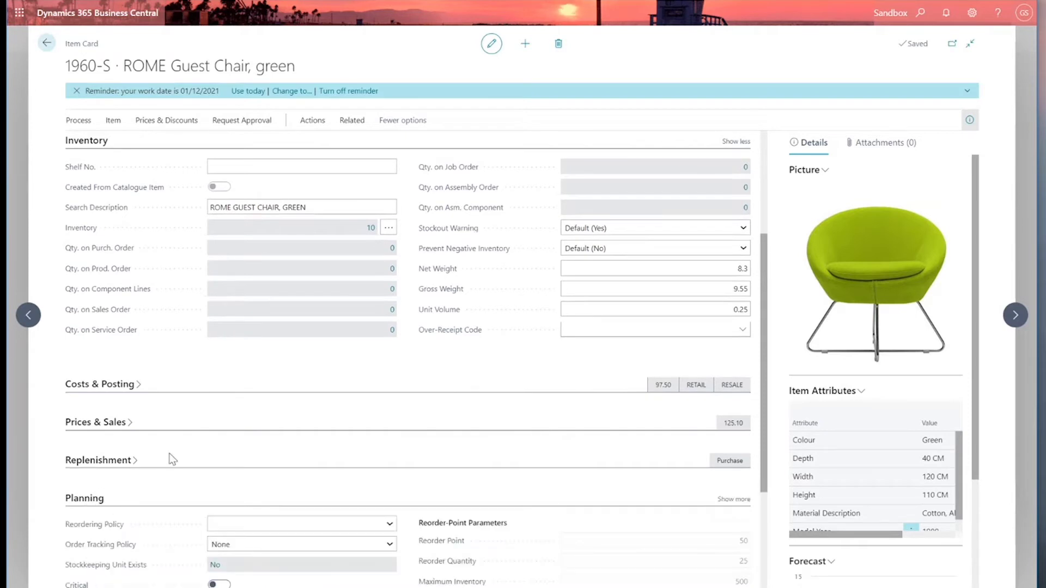
scroll(172, 459, down, 4)
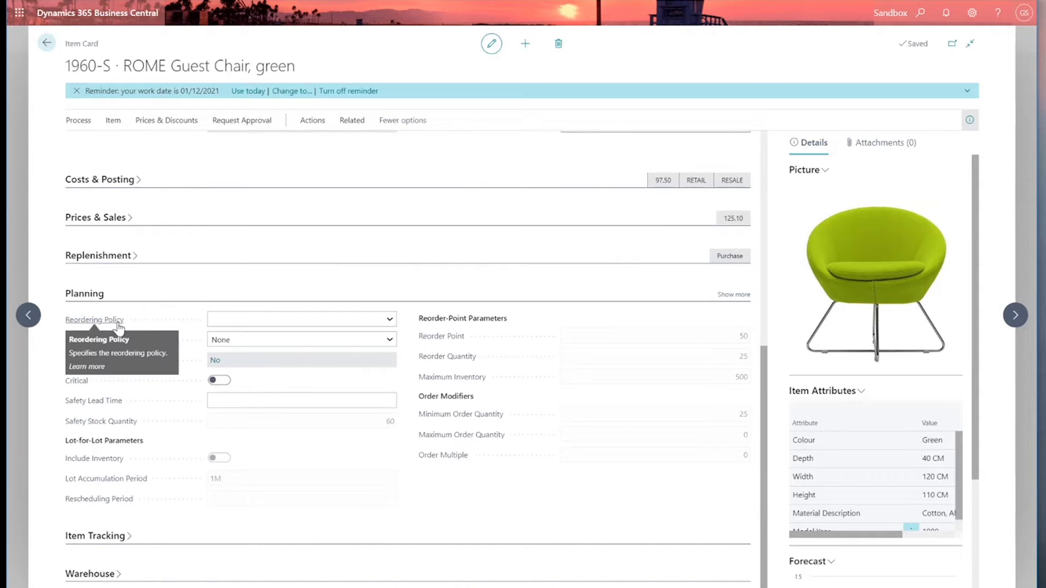
click(384, 320)
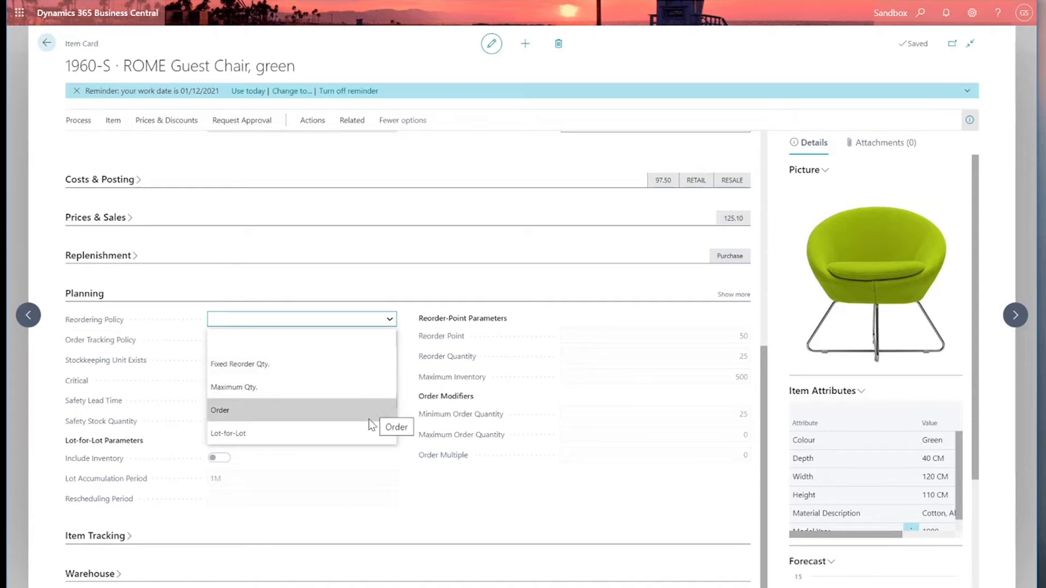
click(371, 371)
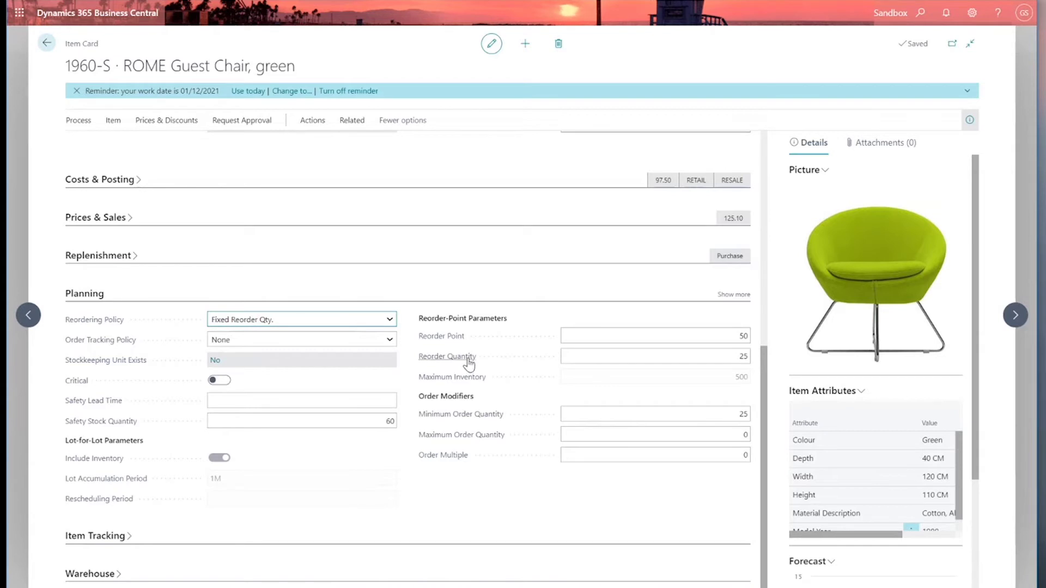
click(593, 336)
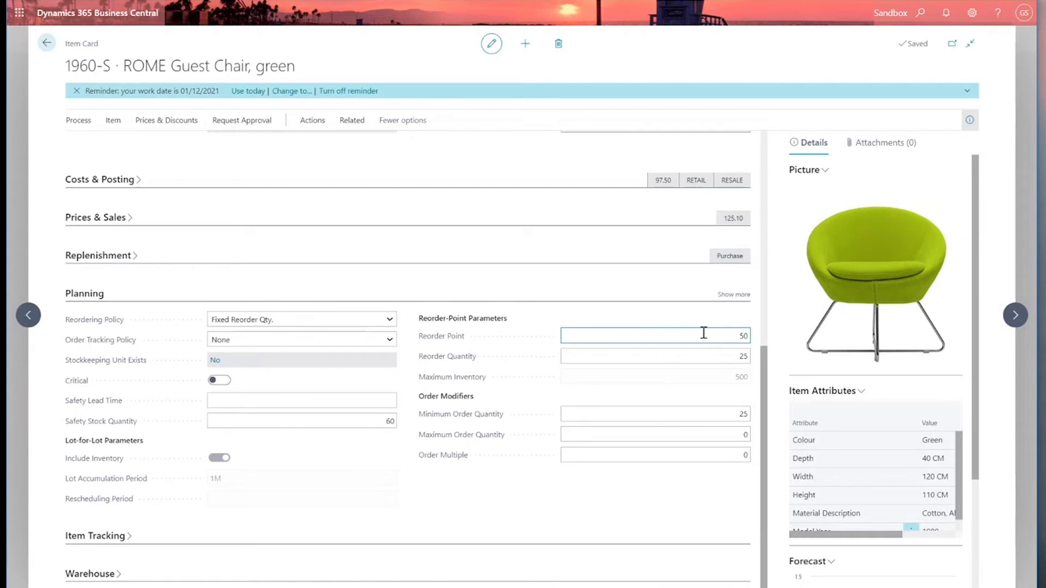
double_click(744, 335)
click(660, 356)
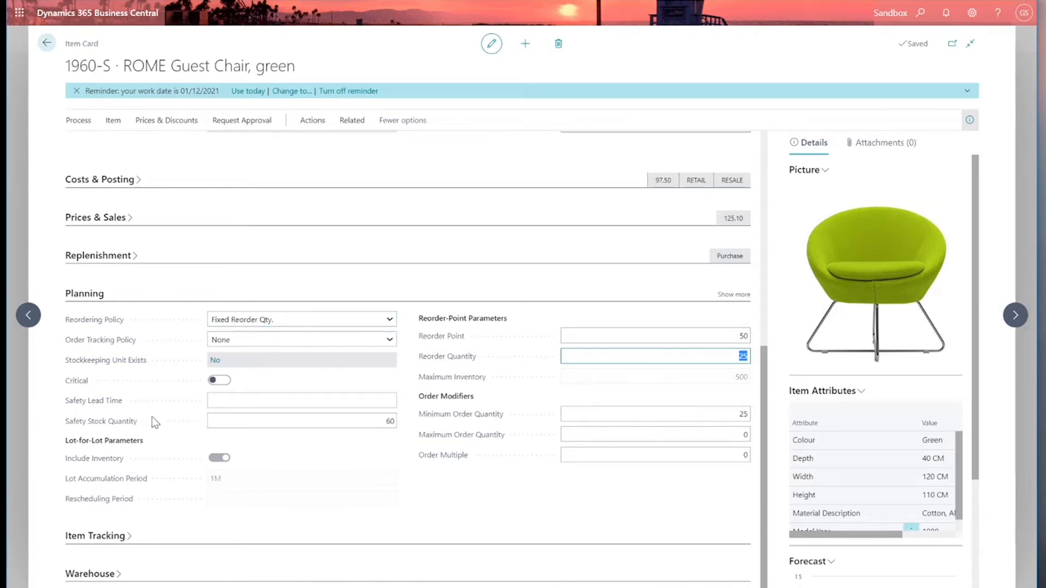
click(116, 423)
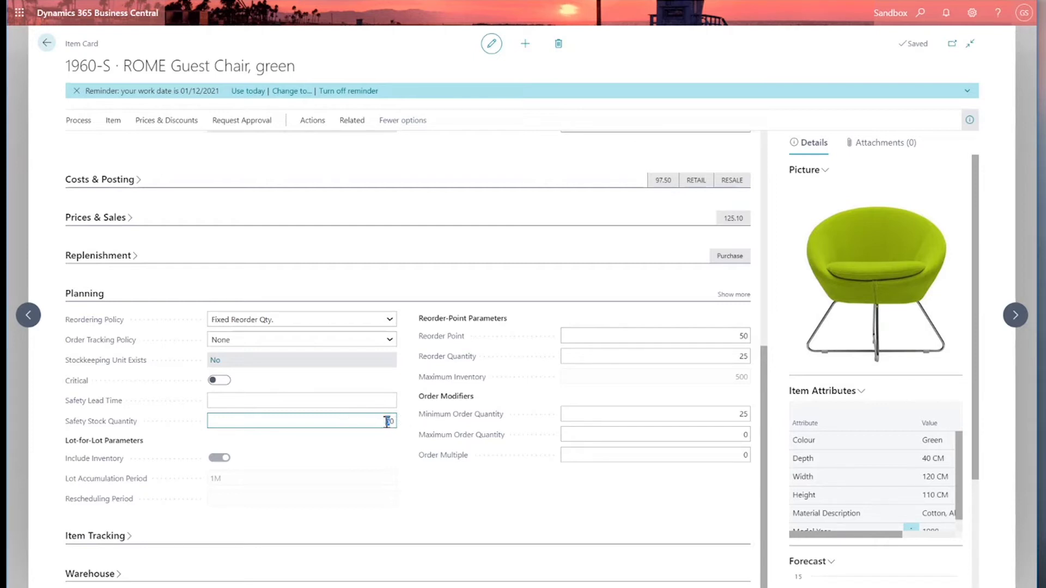
Try Maximum Qty. as the reordering policy and check its Maximum Inventory of 500.
click(391, 319)
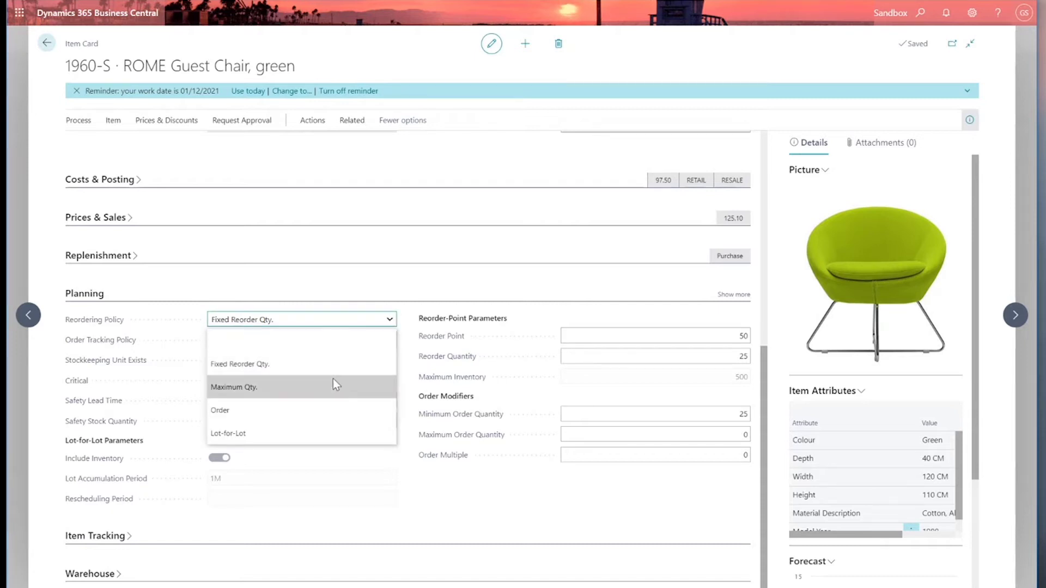
key(Escape)
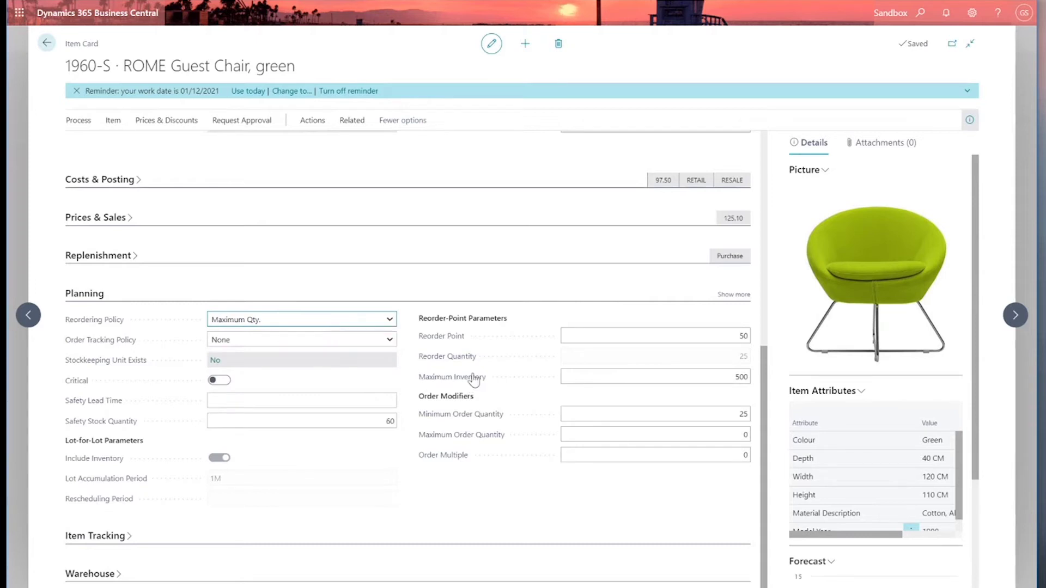
click(612, 377)
double_click(738, 379)
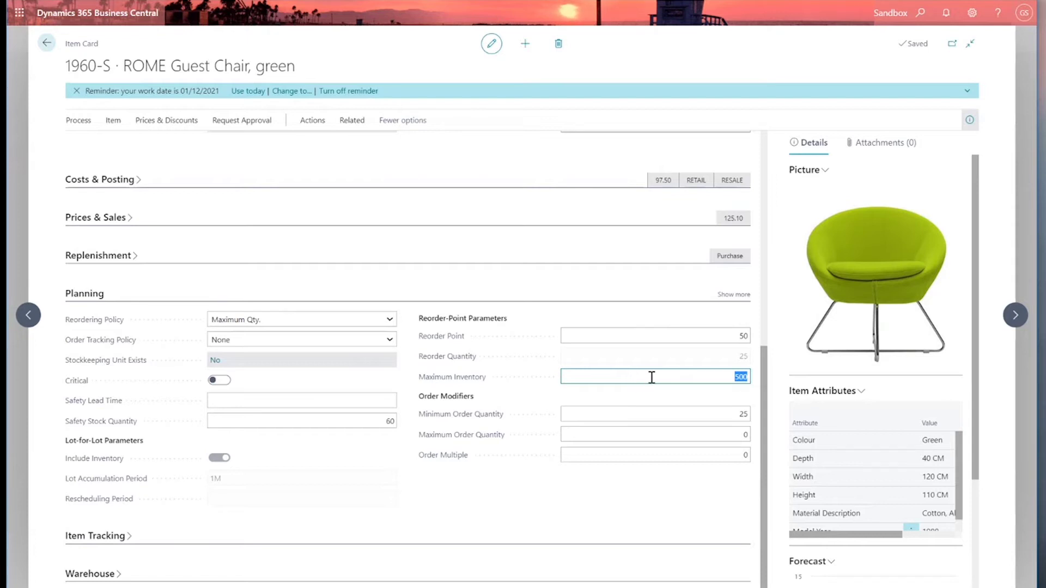
click(392, 319)
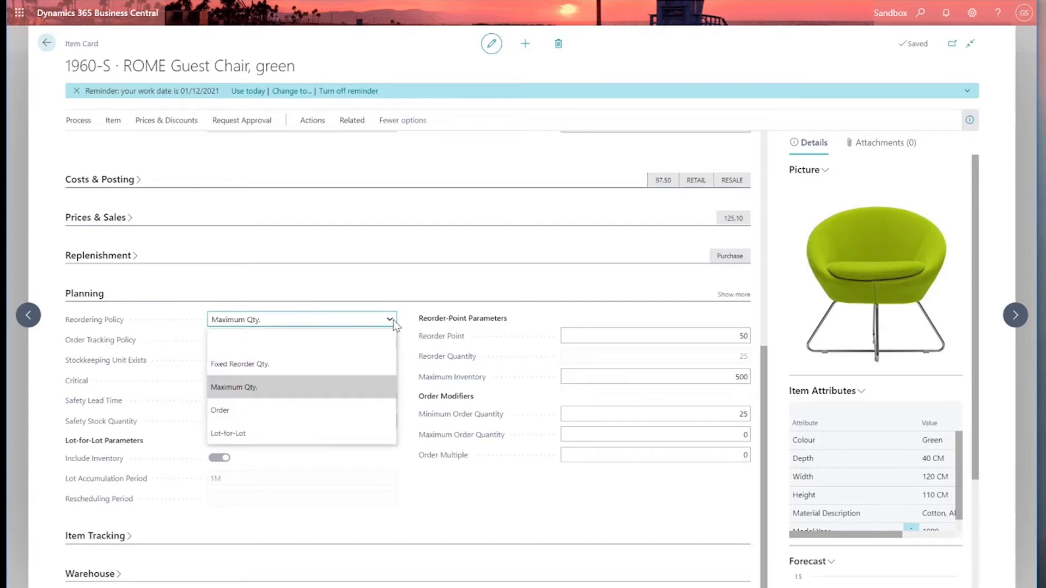
Set the reordering policy to Order, then change it to Lot-for-Lot.
click(341, 410)
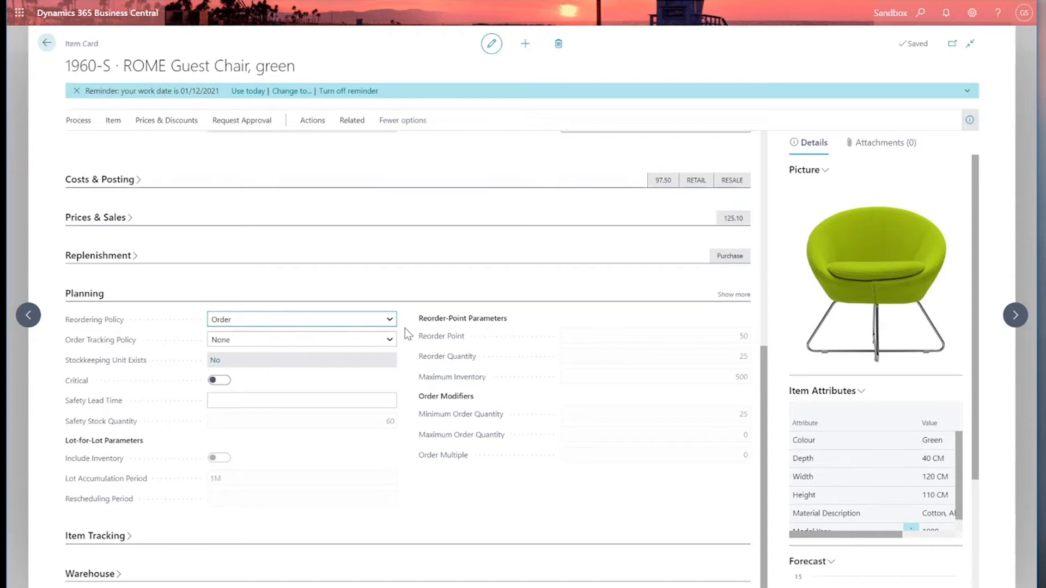
click(390, 320)
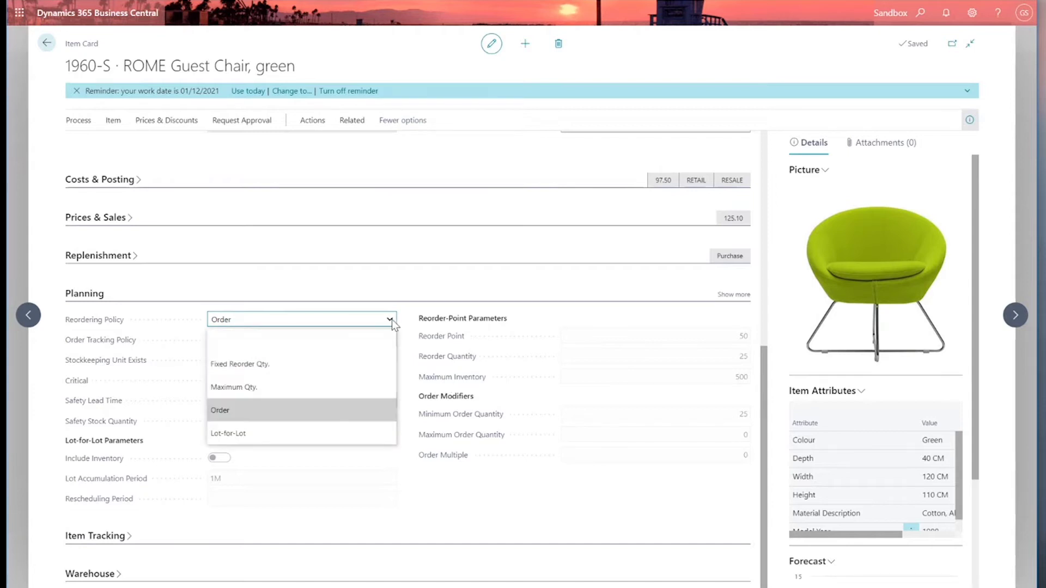
click(355, 432)
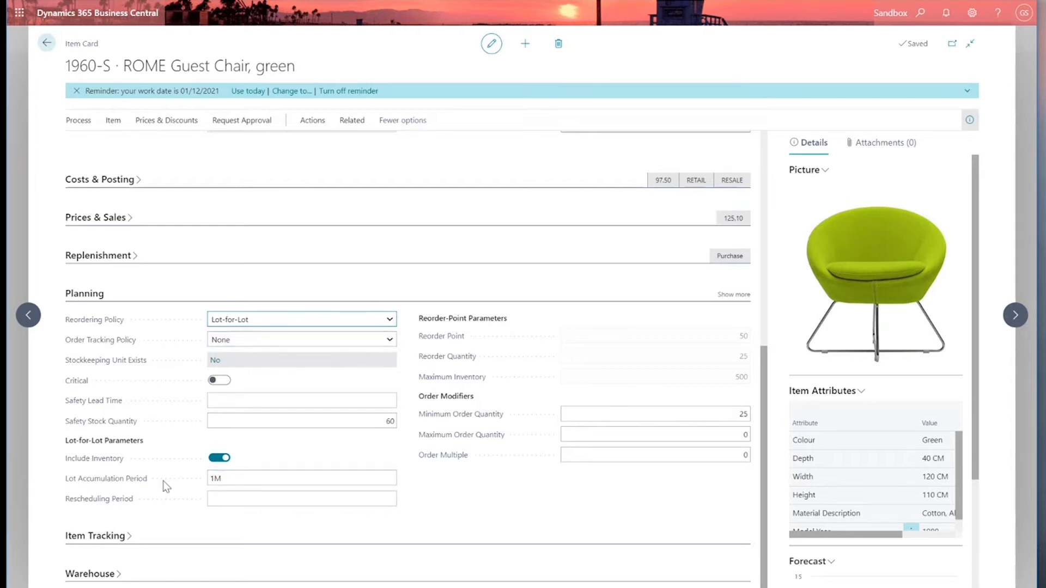
click(218, 483)
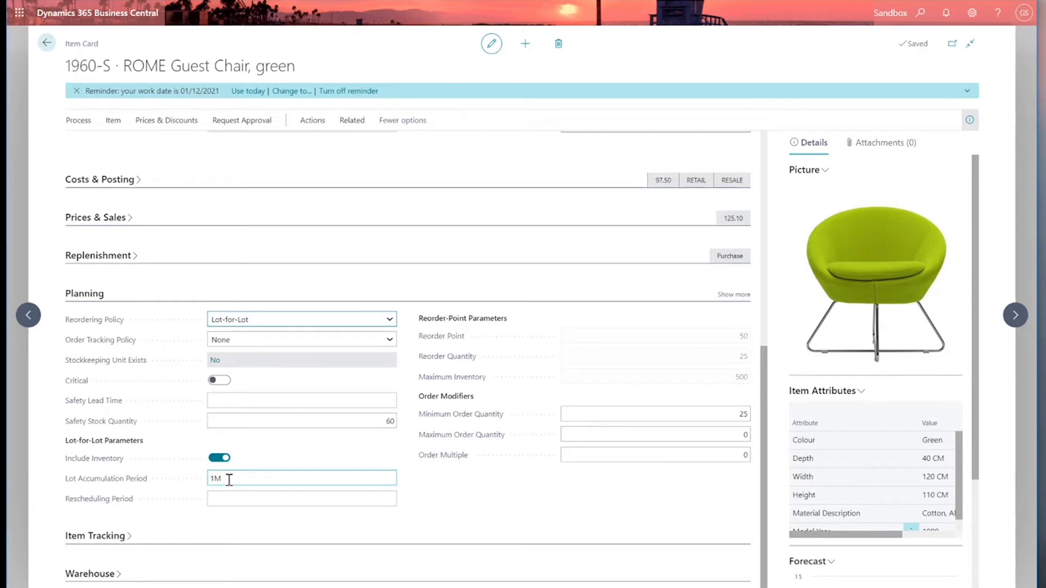
drag(230, 479, 202, 480)
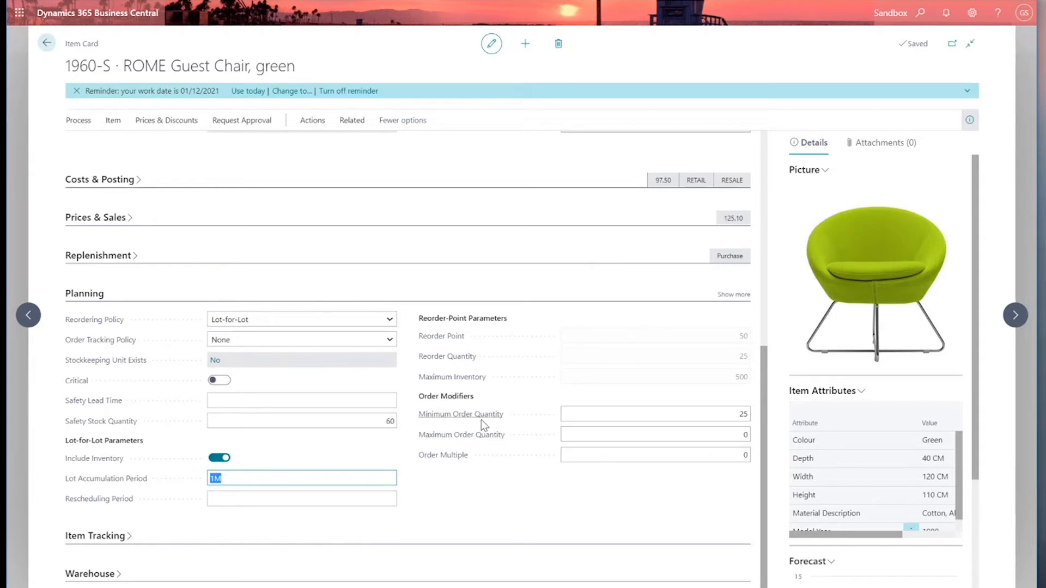
click(593, 416)
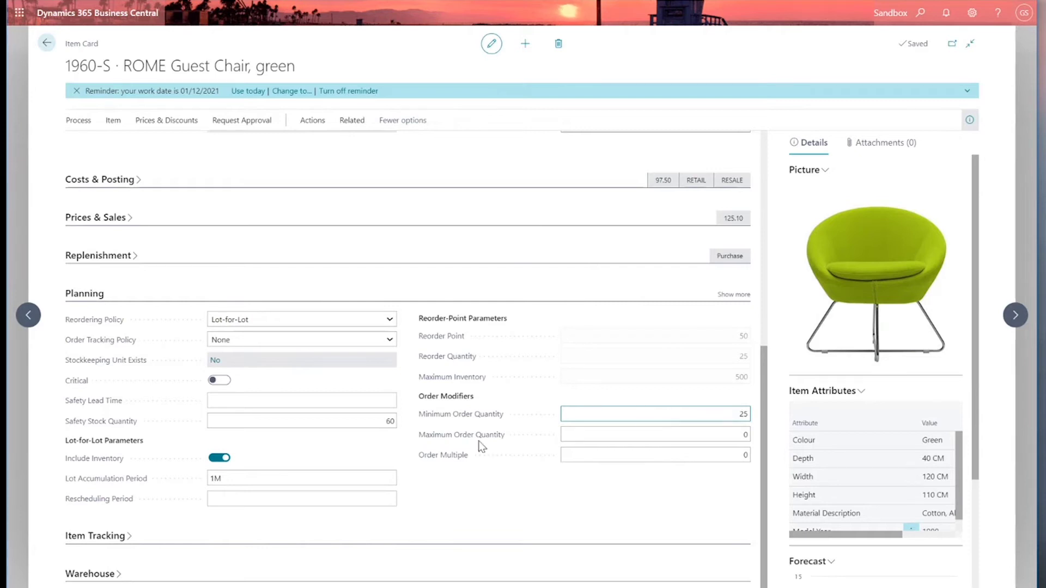
click(615, 434)
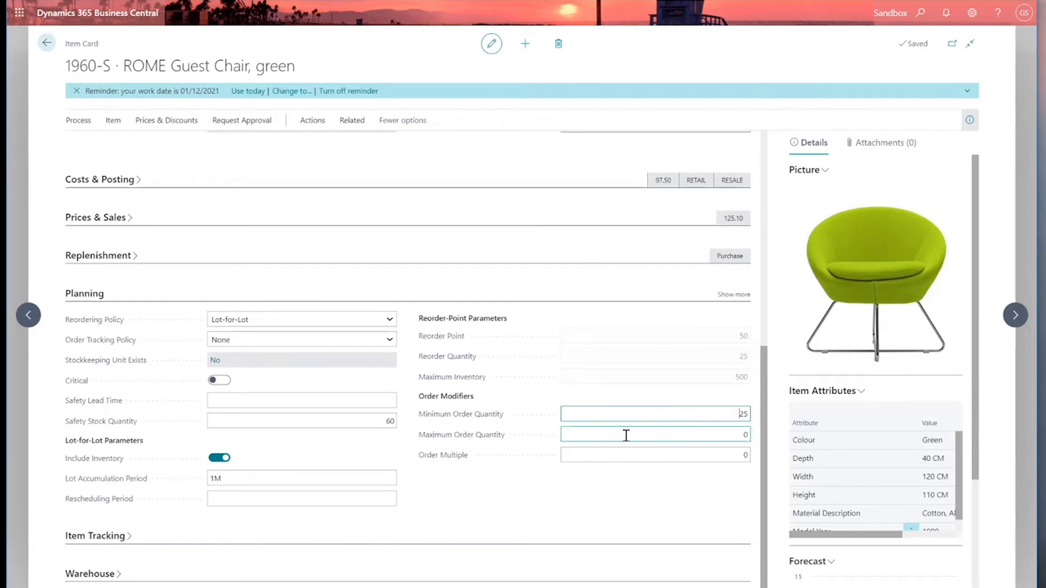
click(626, 436)
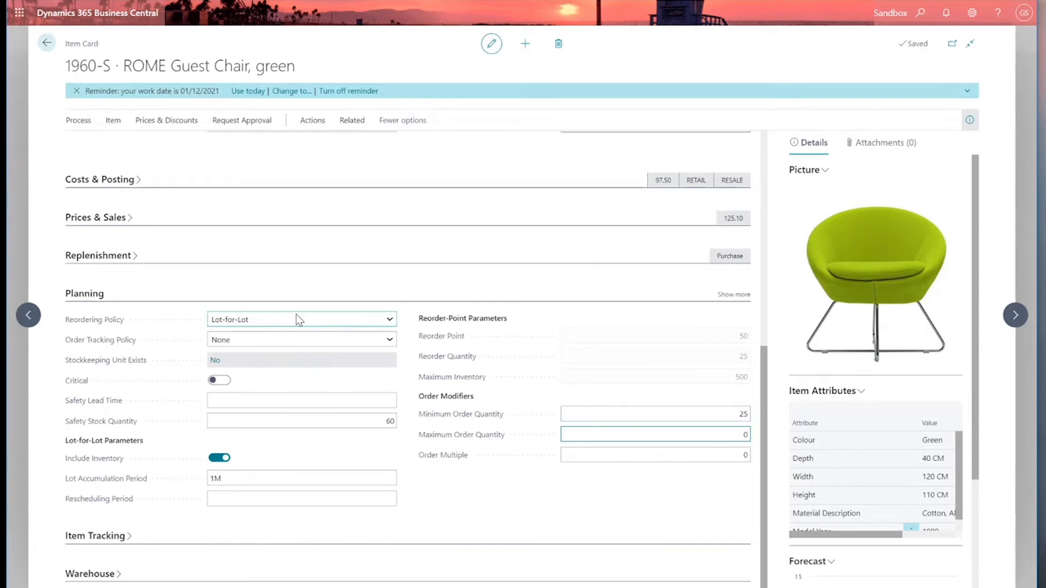
mouse_move(110, 320)
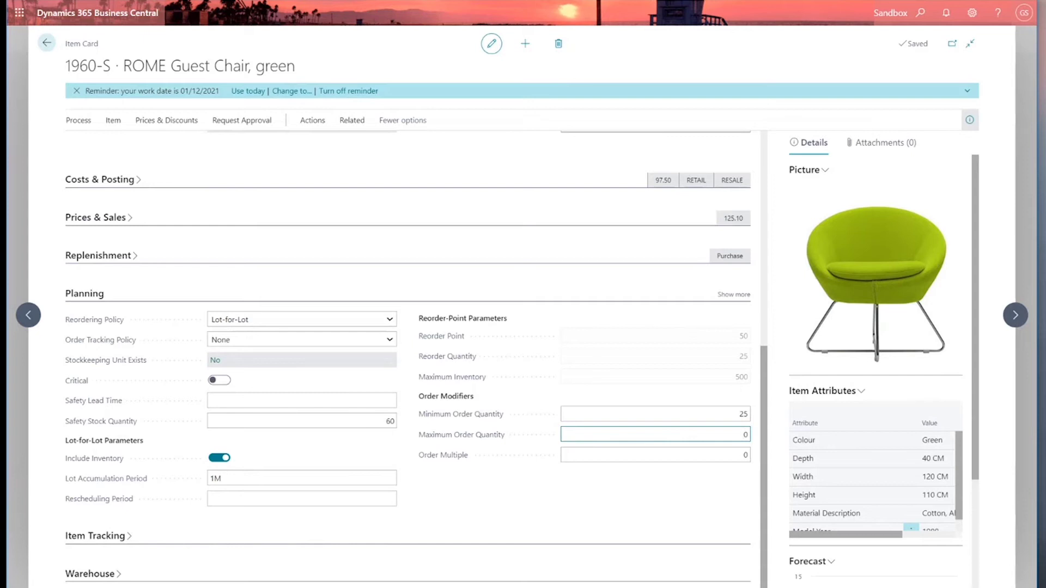
Return to the Role Center and open the DEFAULT requisition worksheet from the worksheet names list.
click(51, 49)
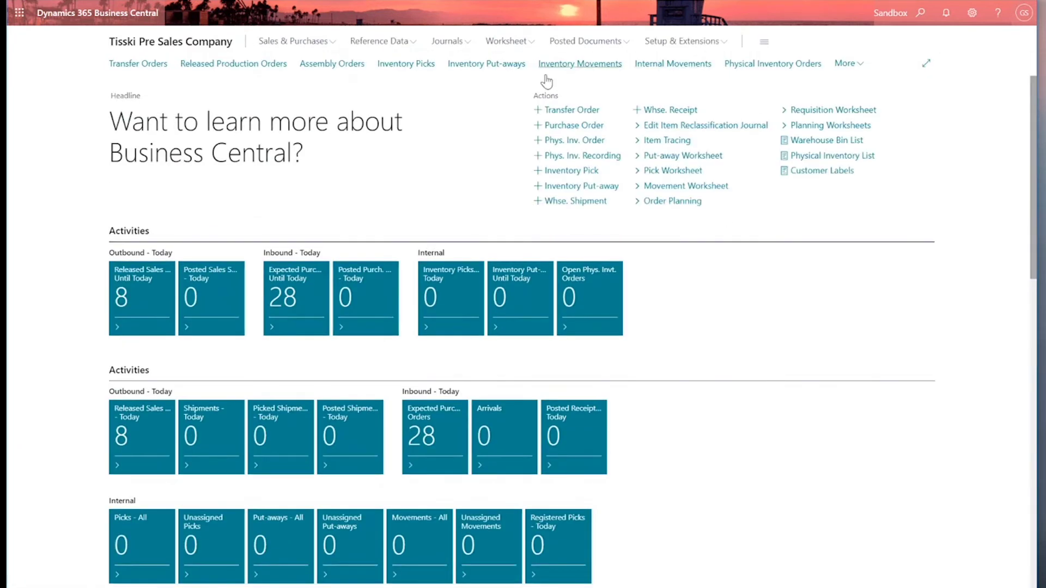
click(828, 110)
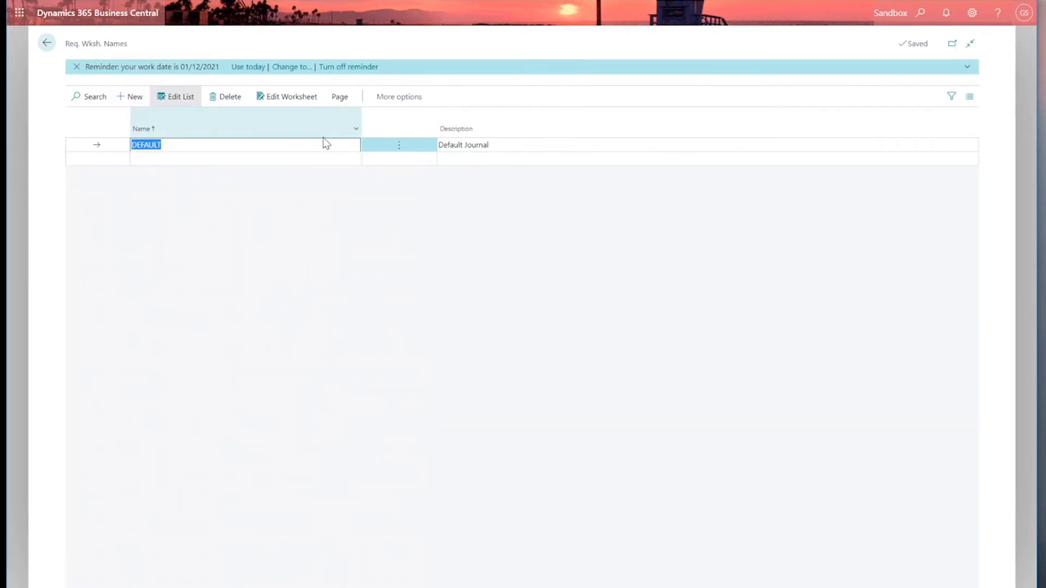
click(294, 102)
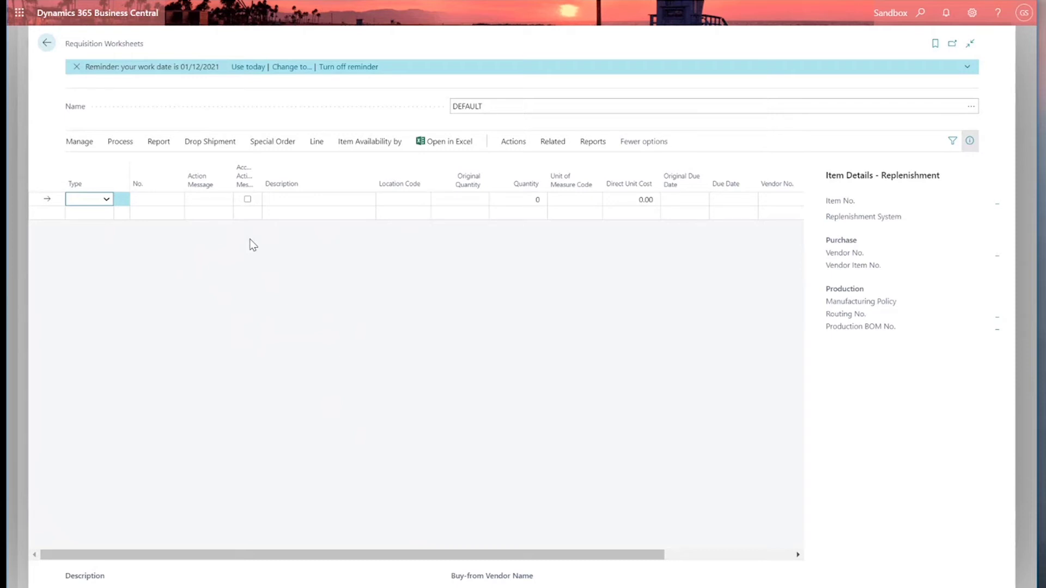
Set the first worksheet line's type to Item and choose 1960-S, ROME Guest Chair, green.
click(106, 199)
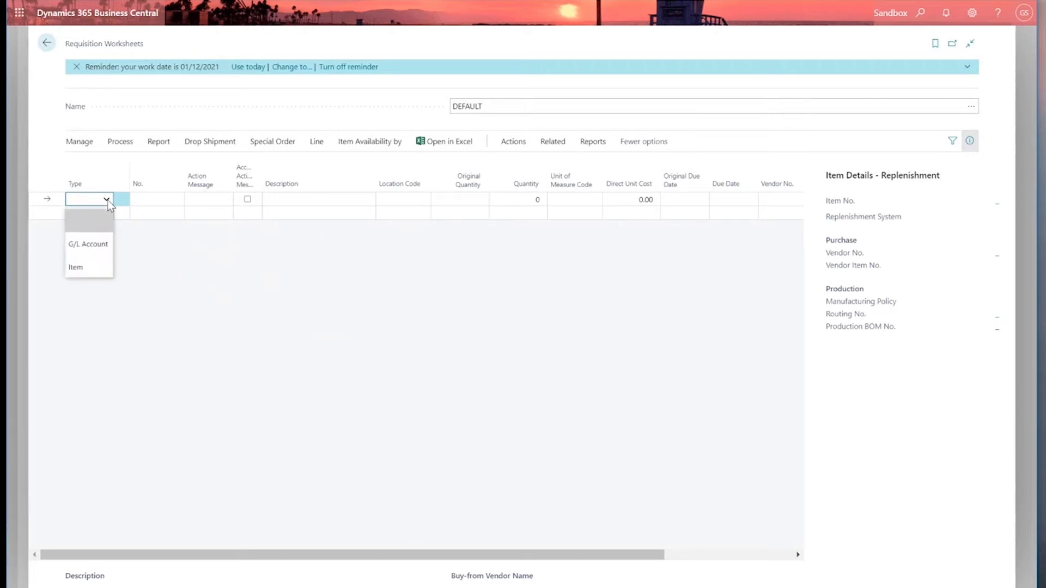
click(96, 273)
click(153, 199)
click(176, 199)
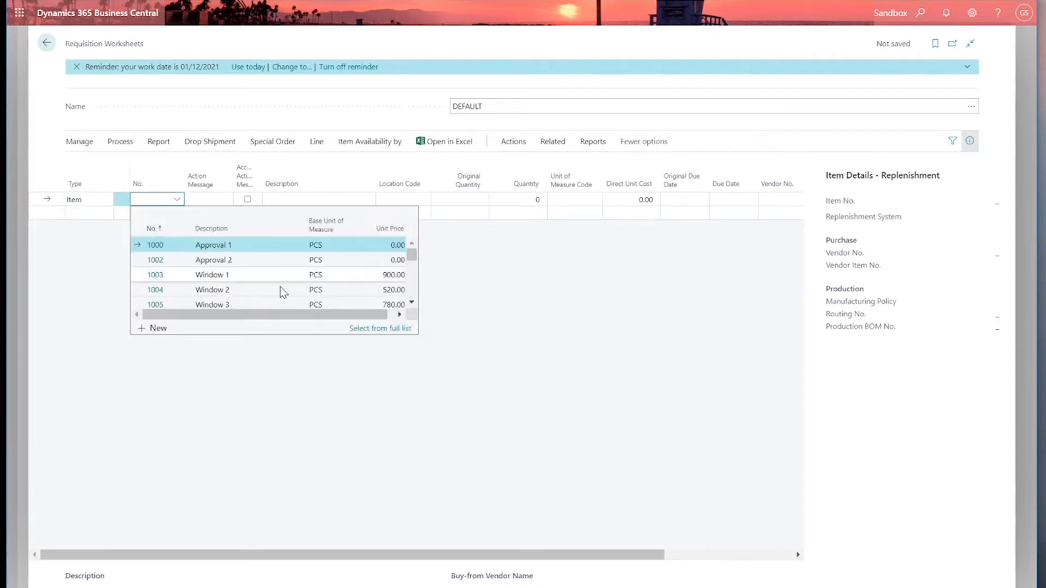
scroll(280, 286, down, 3)
scroll(280, 287, down, 4)
scroll(280, 287, down, 4)
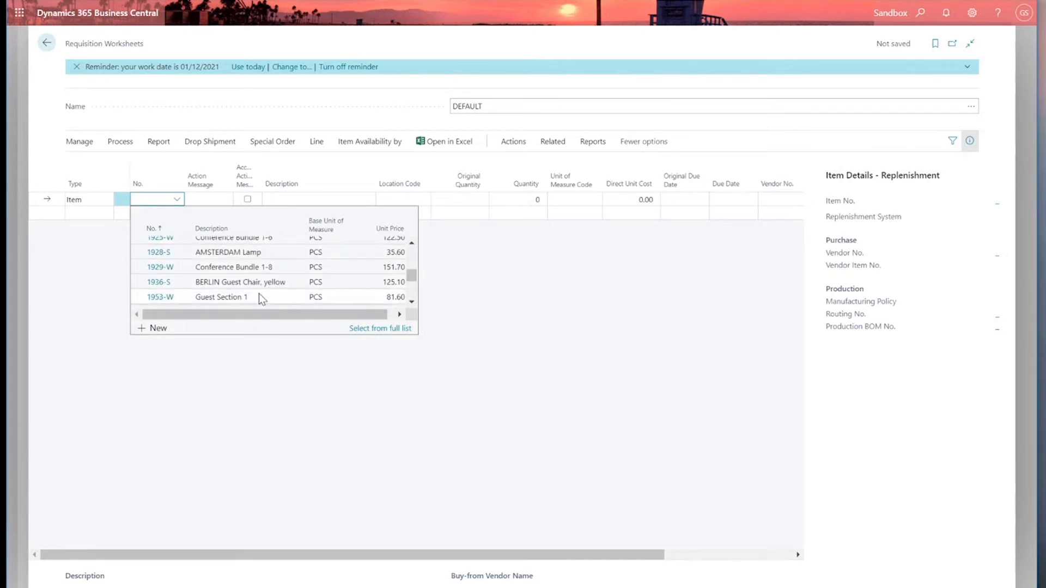
scroll(249, 297, down, 1)
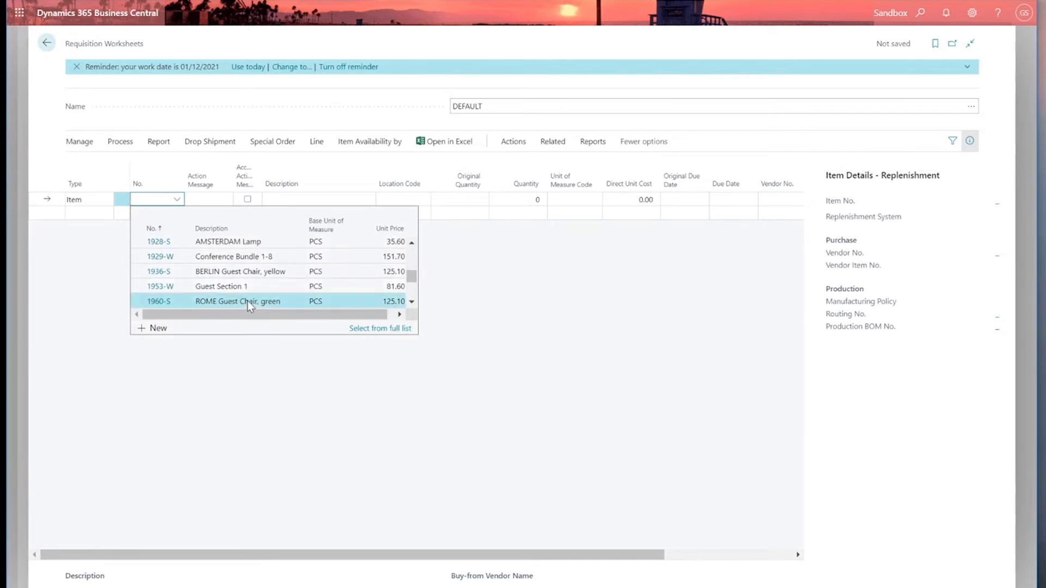
click(247, 301)
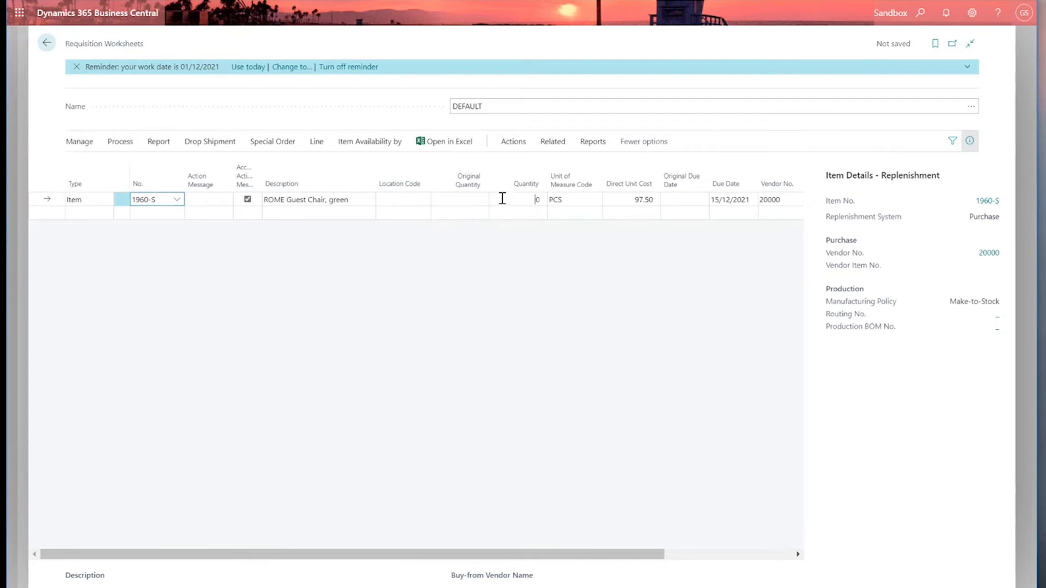
Enter a quantity of 10 on the 1960-S line.
click(540, 200)
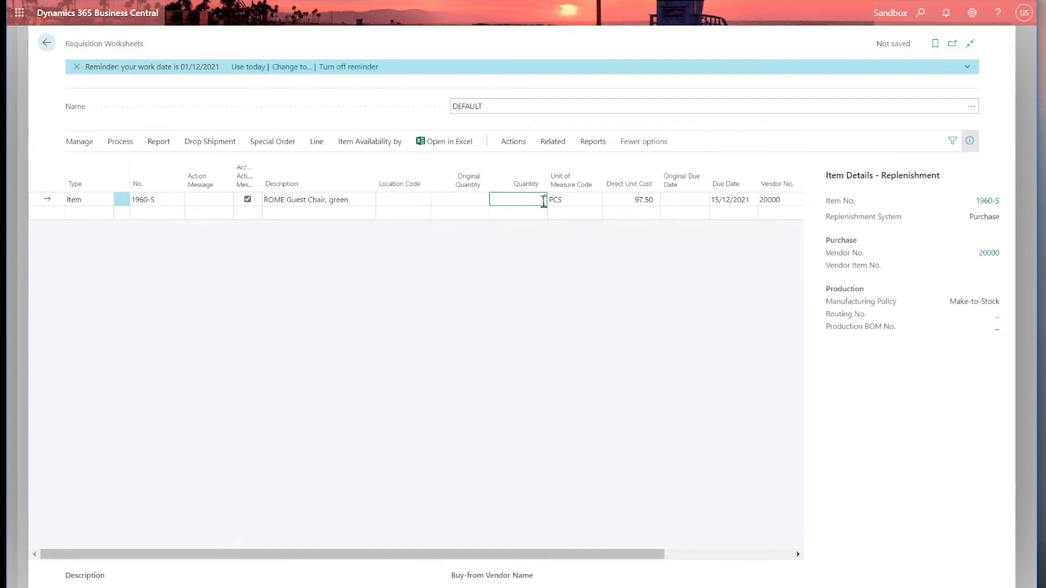
text(10)
key(Tab)
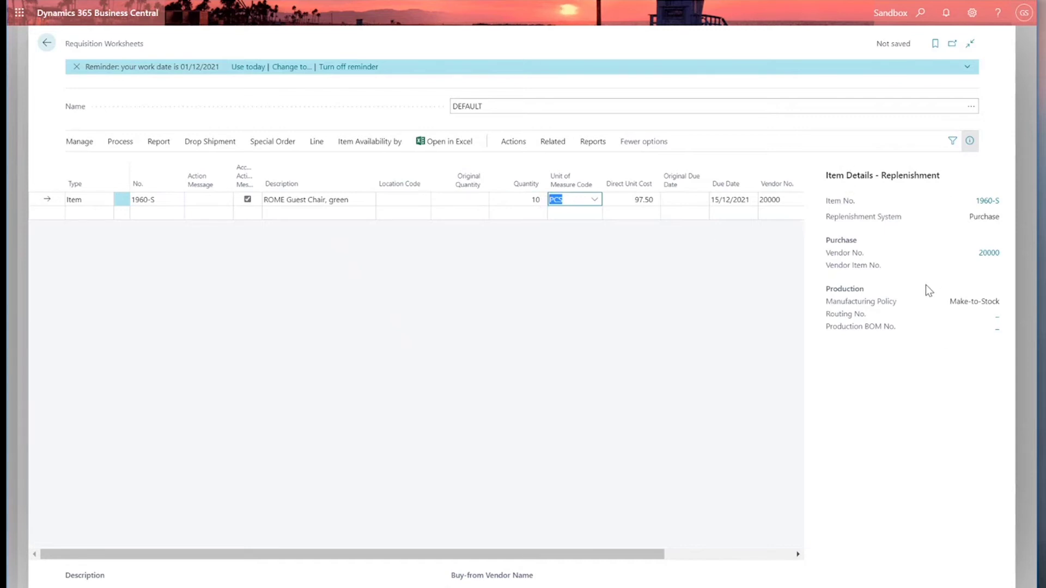
mouse_move(878, 223)
Set the 1960-S line's action message to New and carry it out into a purchase order.
click(205, 202)
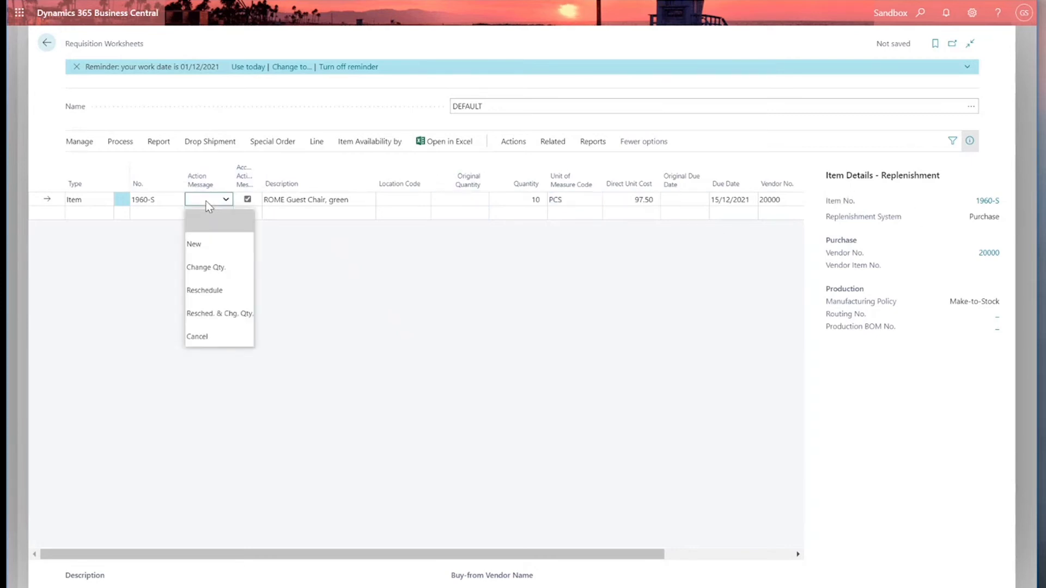
click(216, 247)
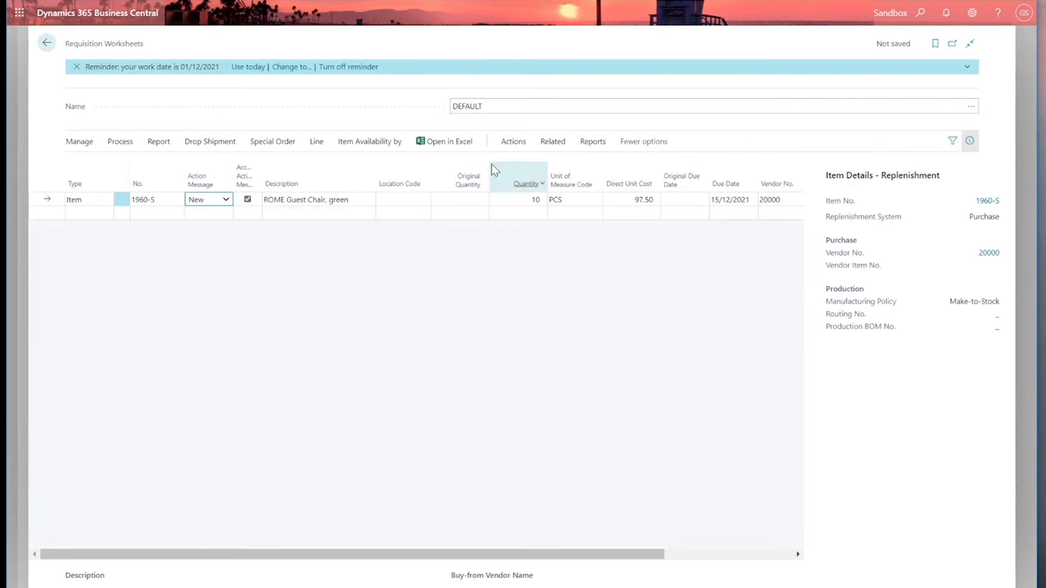
click(119, 143)
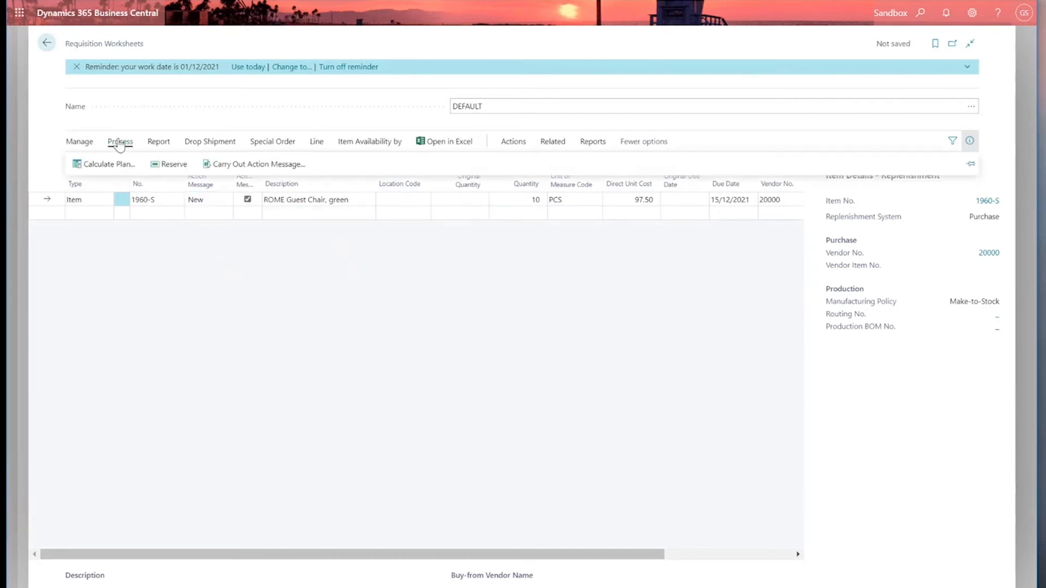
click(305, 170)
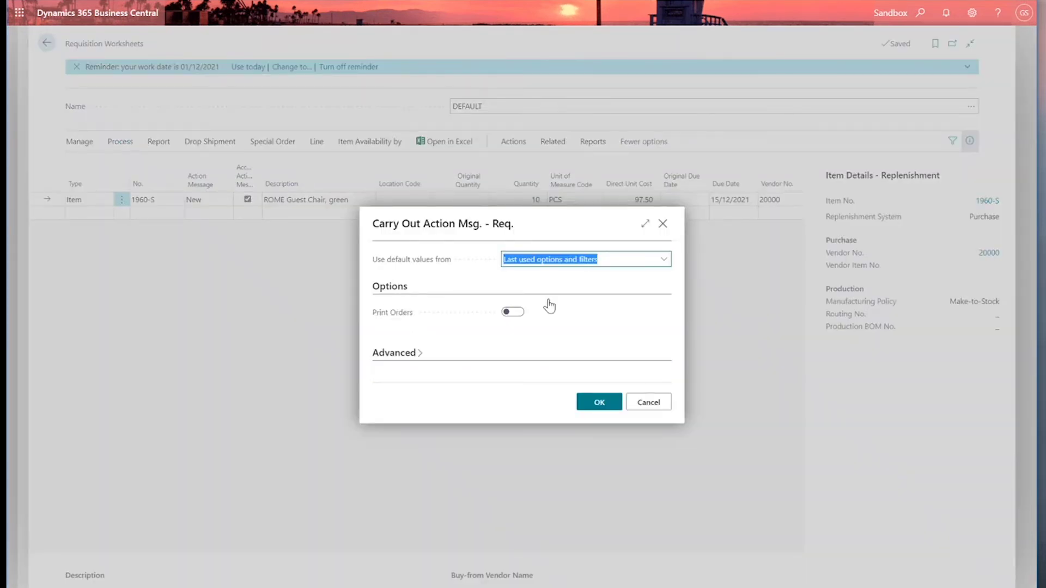
click(599, 404)
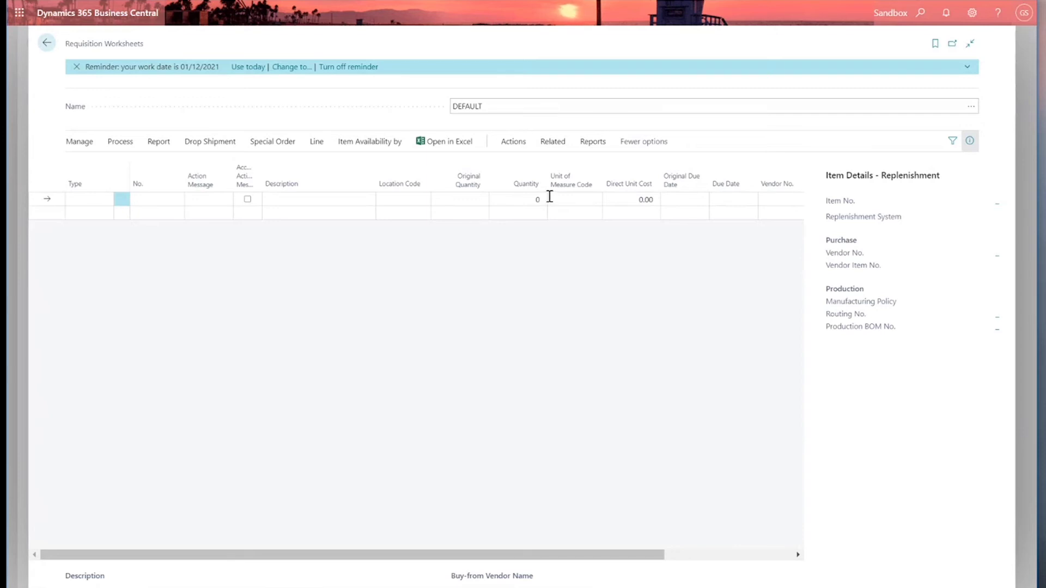
Run Calculate Plan for 01/01/2021 to 31/12/2021.
click(121, 142)
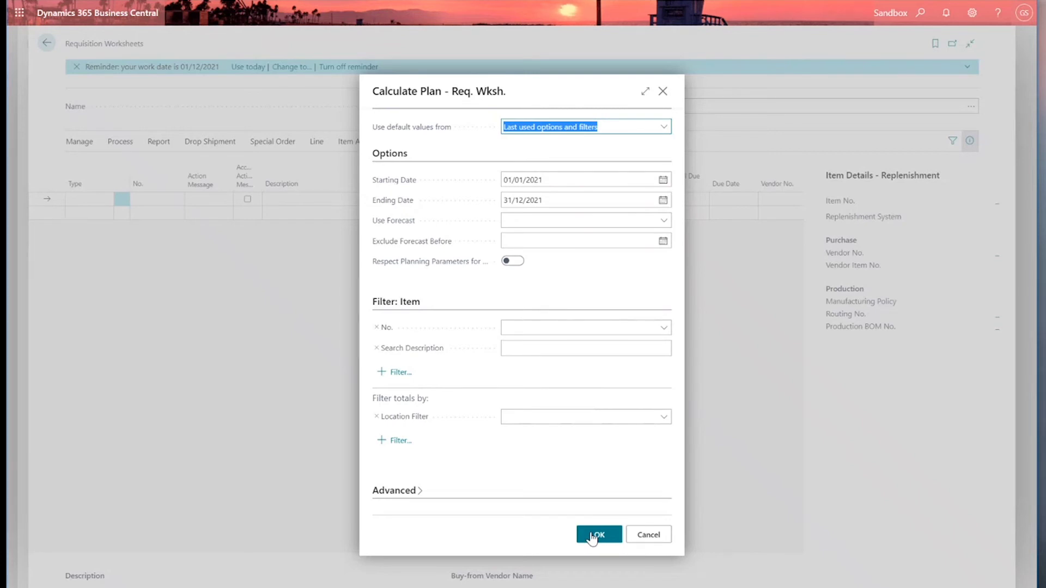
click(593, 536)
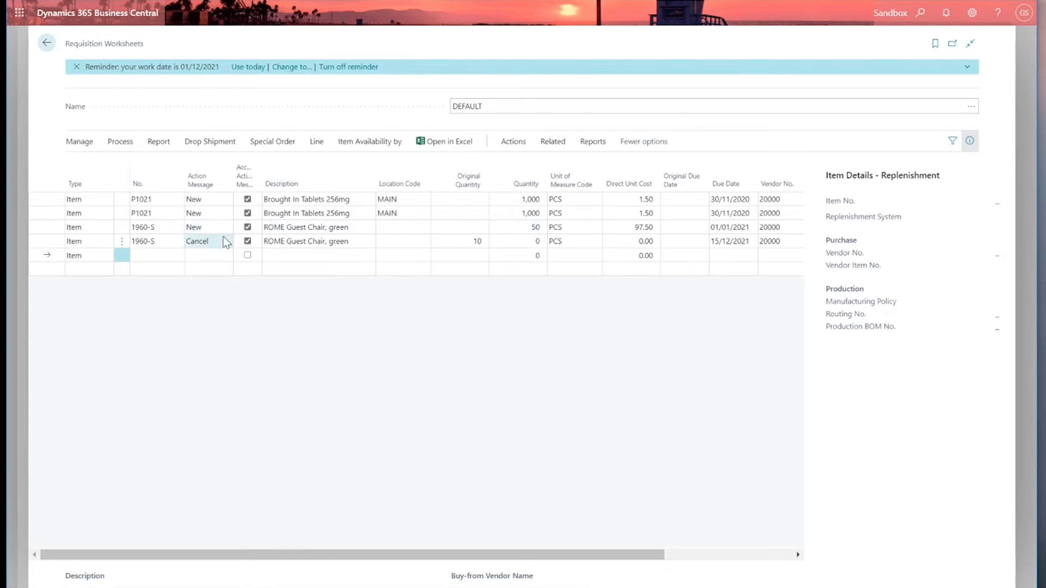
Keep New as the first line's action message and bring up the Carry Out Action Msg. dialog.
click(219, 201)
click(226, 200)
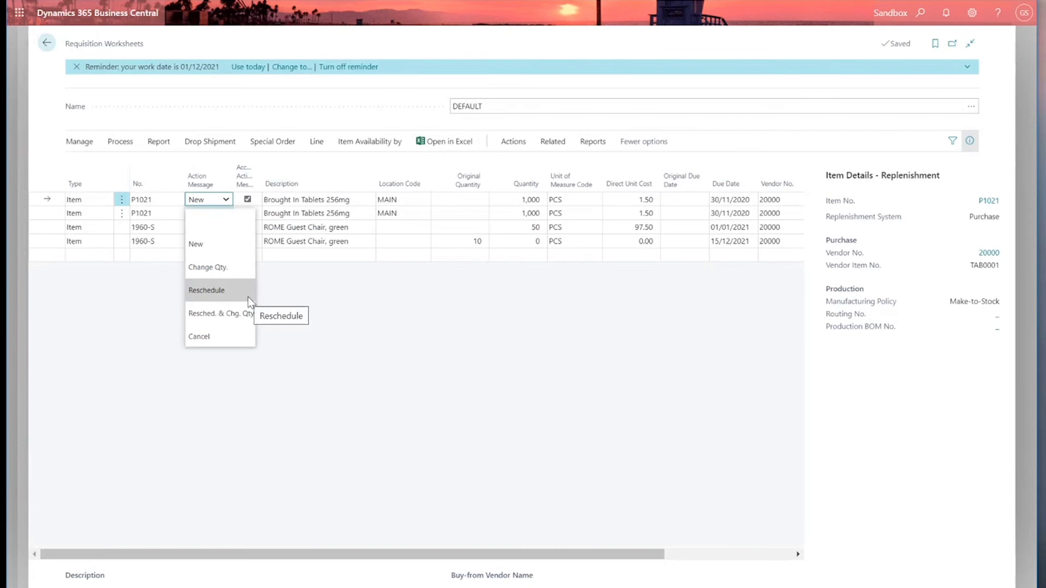
click(226, 200)
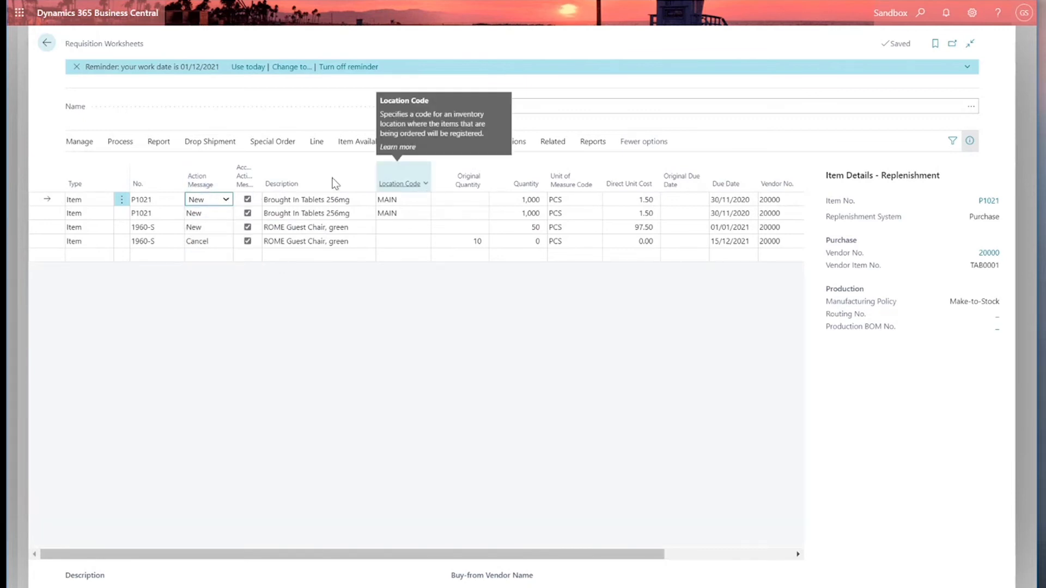
click(119, 142)
Carry out the action messages for all four planned lines, then return to the DEFAULT worksheet names list.
click(286, 164)
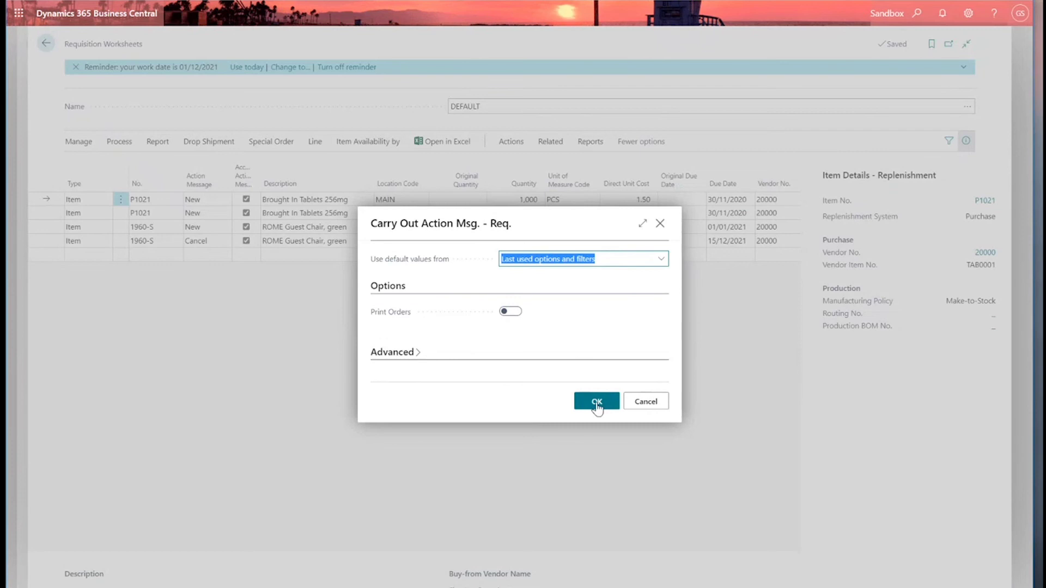
click(597, 402)
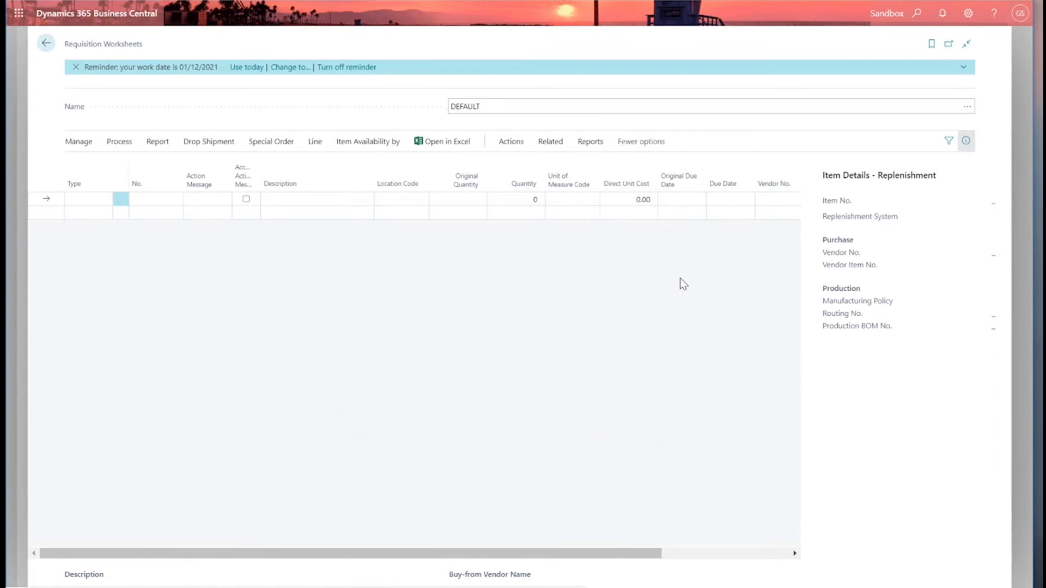
click(46, 43)
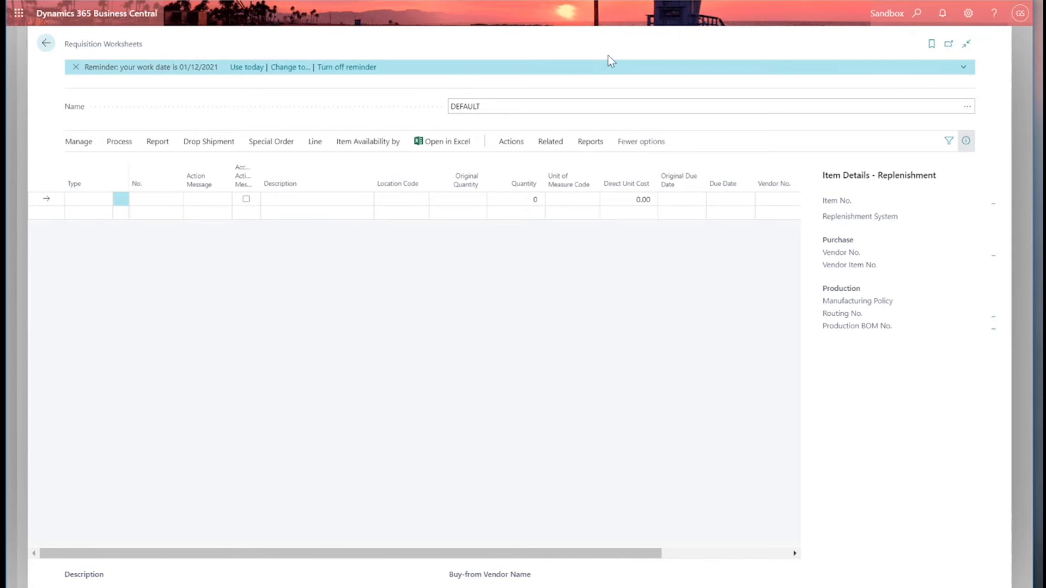
click(47, 47)
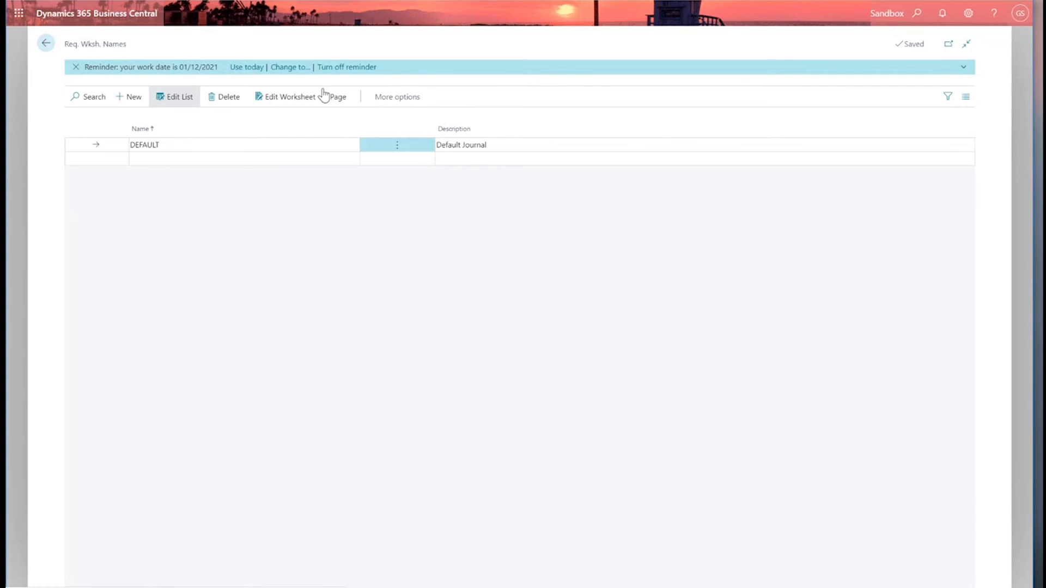
Go back from Req. Wksh. Names to the warehouse Role Center.
click(45, 48)
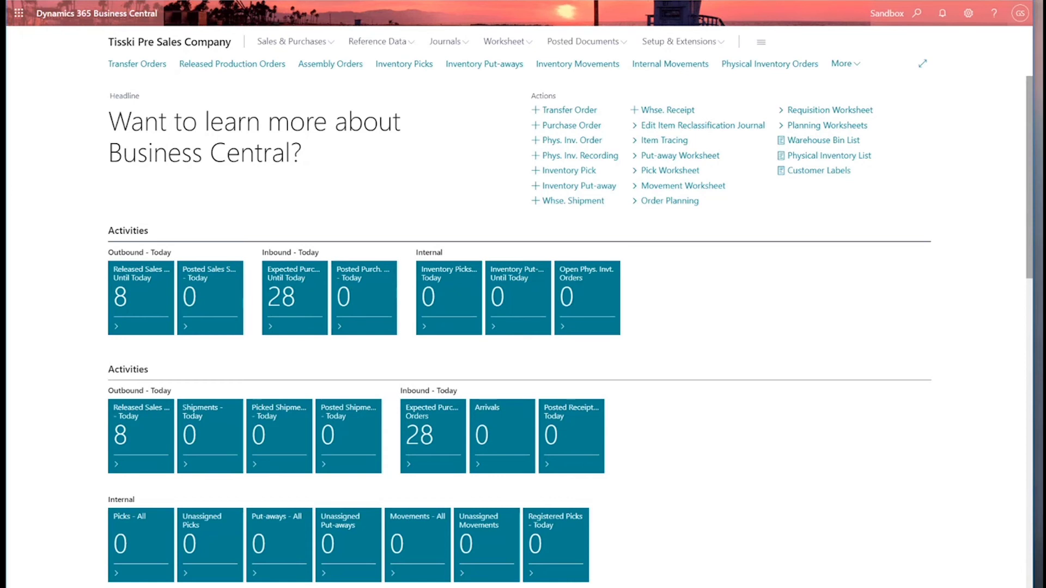
click(918, 14)
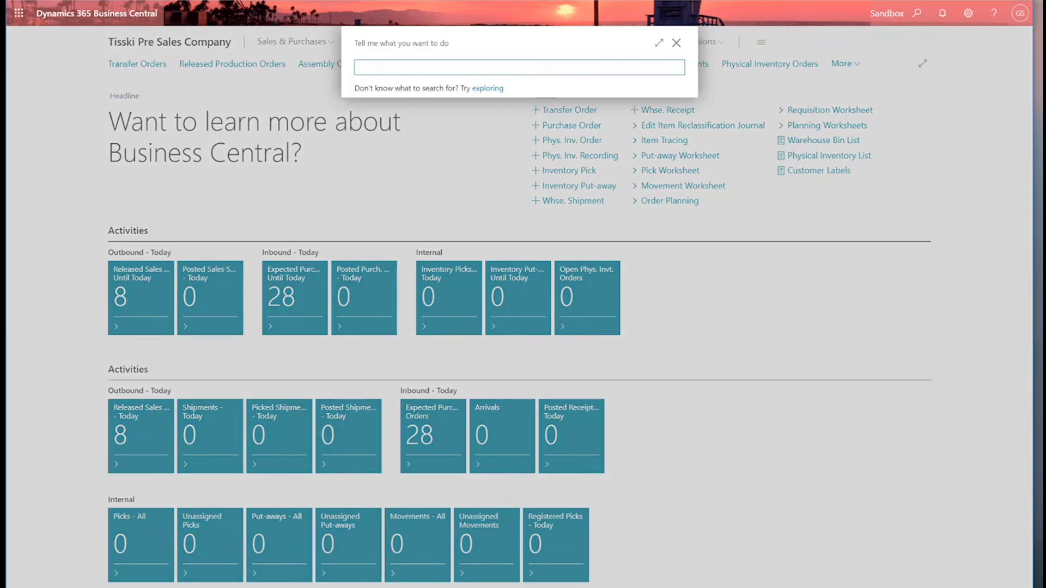
text(extension man)
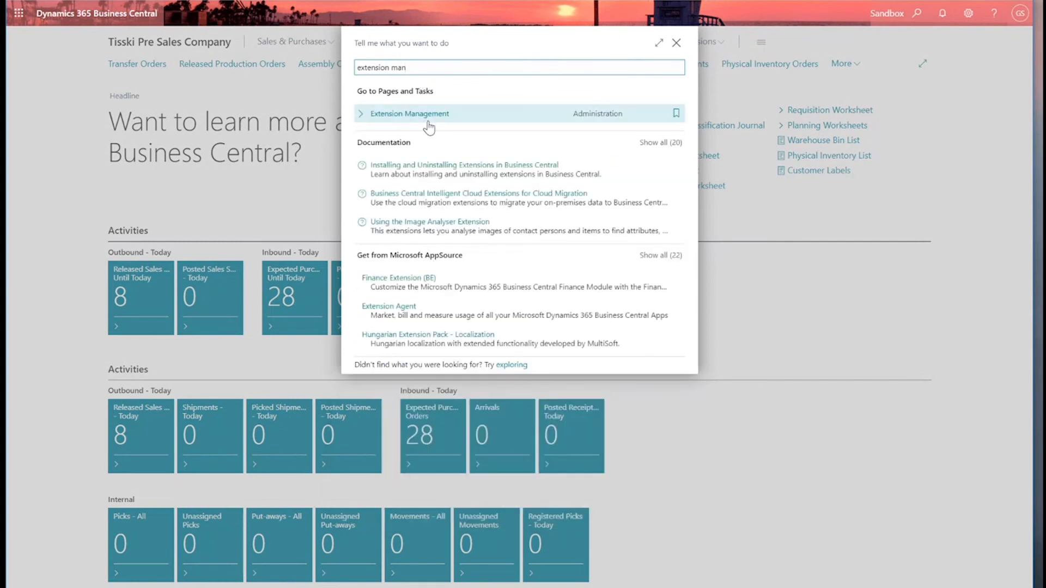
click(428, 115)
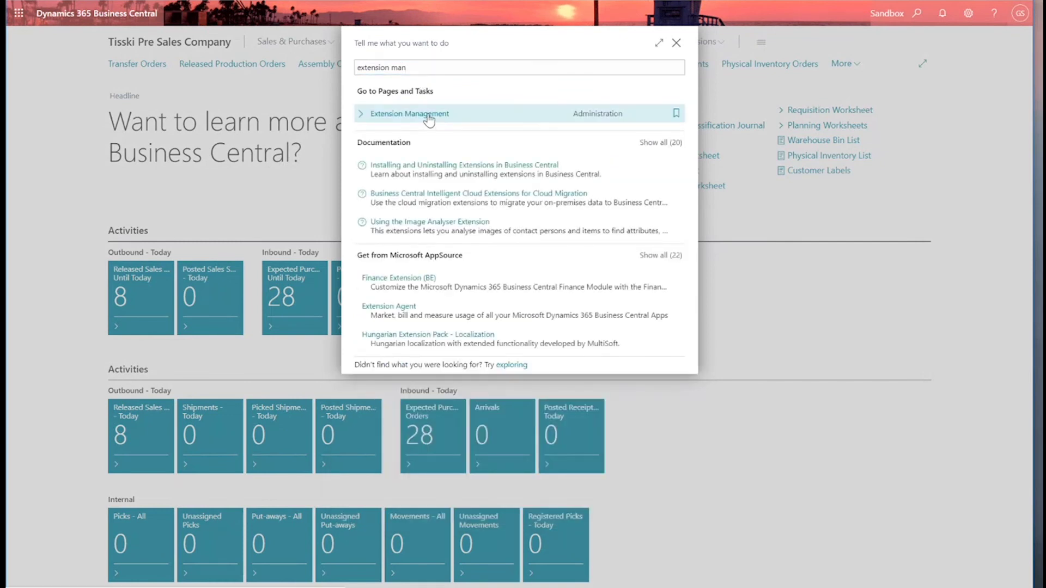
scroll(554, 213, down, 5)
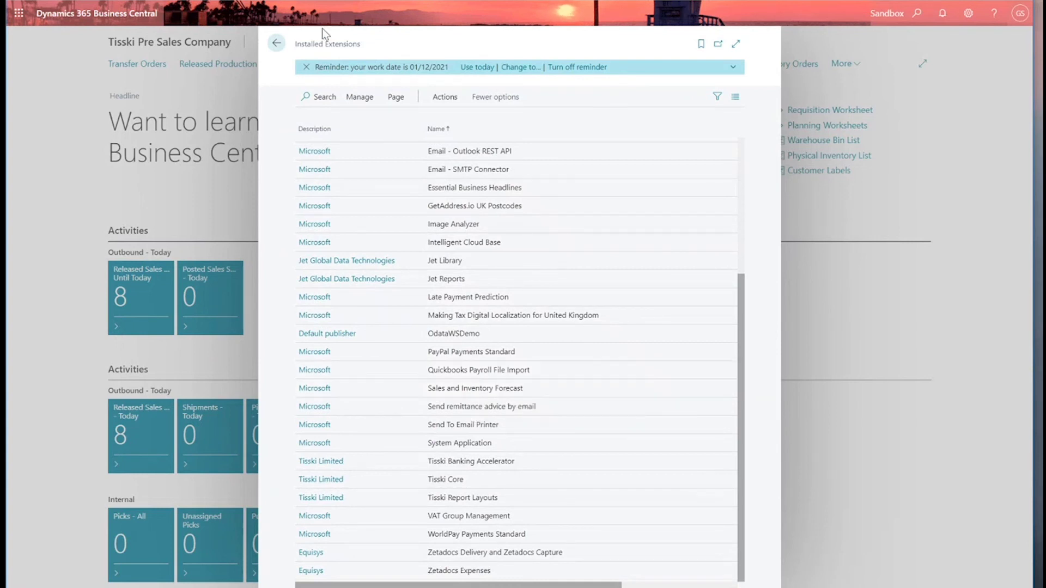
click(358, 98)
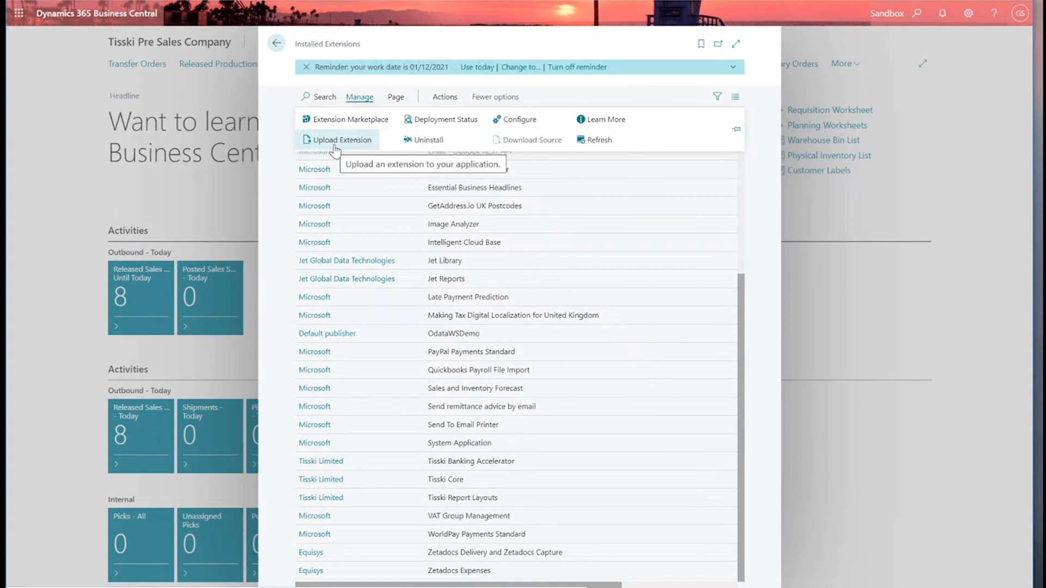
click(759, 232)
Close the extensions list and find 'sales and inve' to open Sales and Inventory Forecast Setup.
key(Escape)
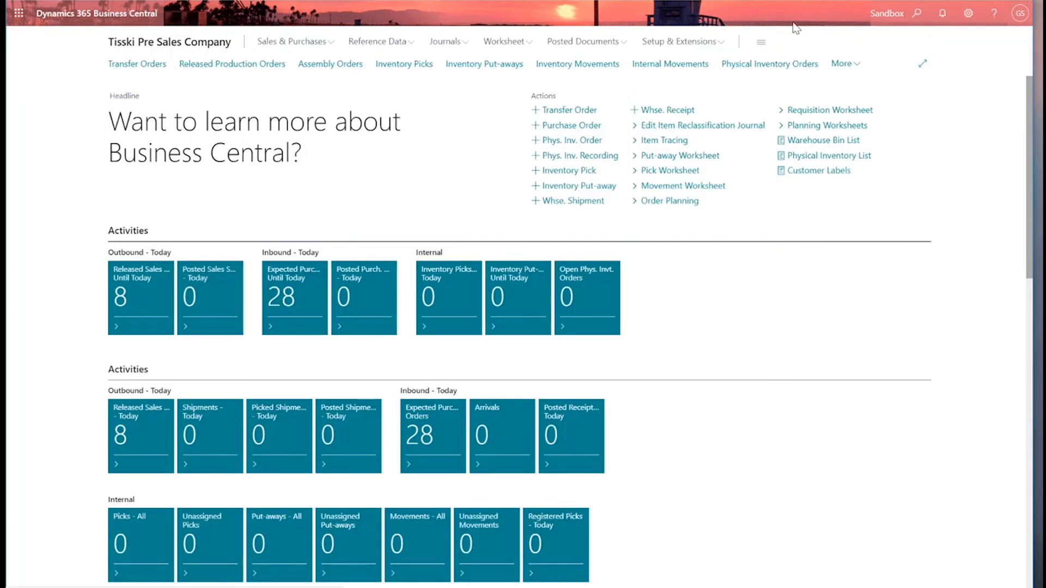
click(913, 14)
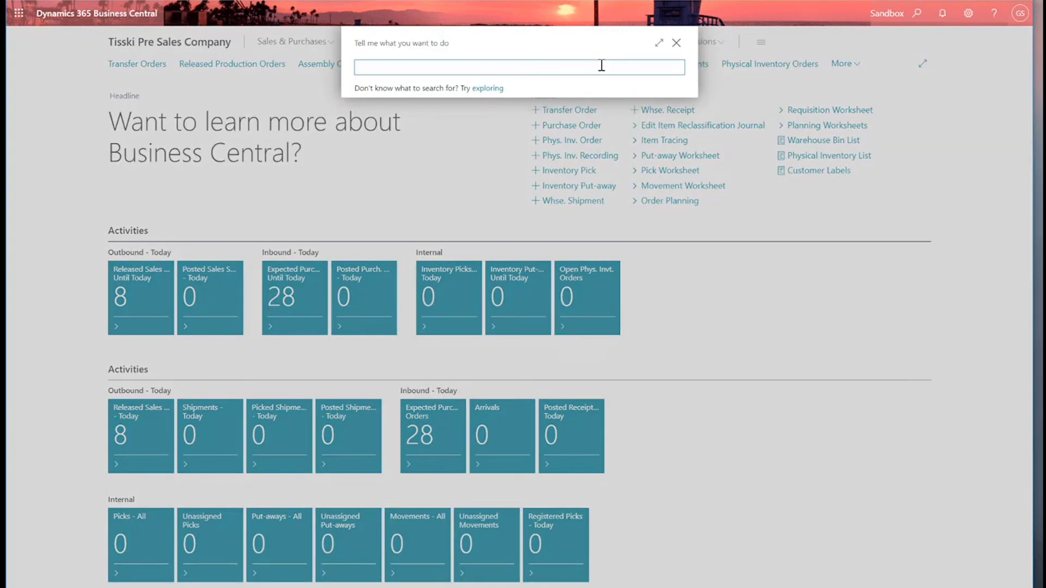
text(sales and inve)
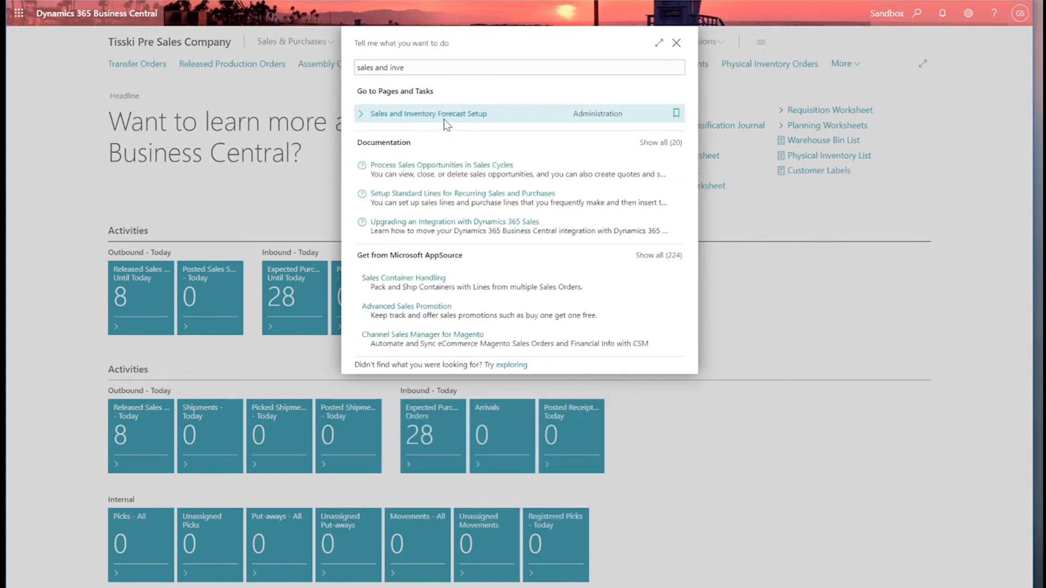
click(446, 114)
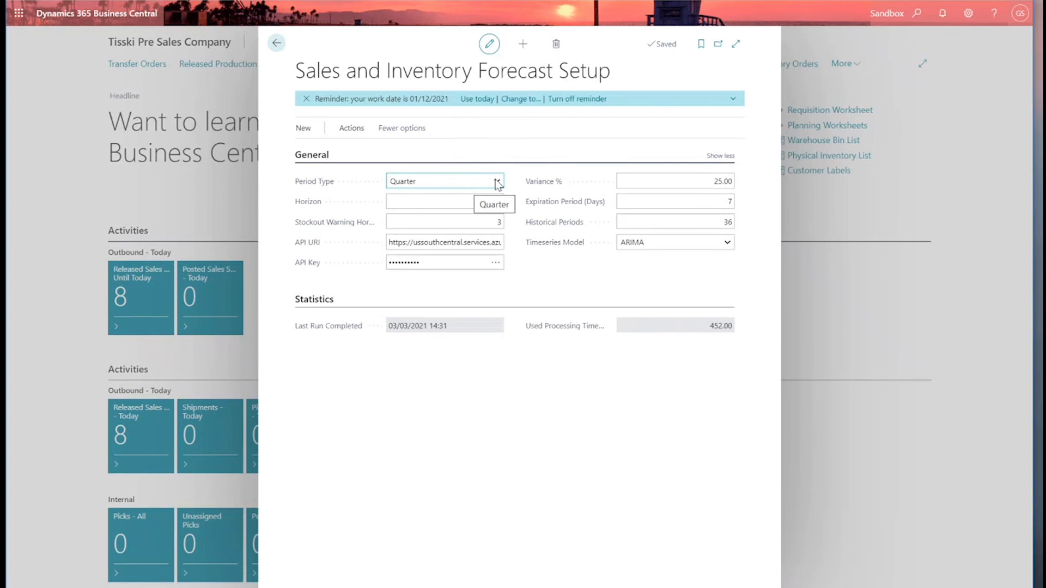
click(498, 182)
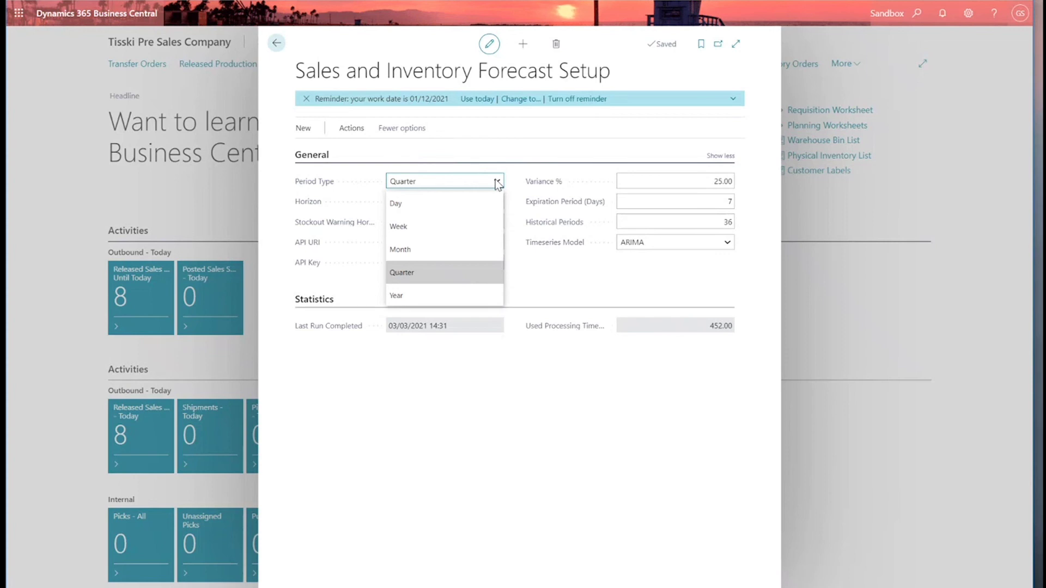
click(474, 187)
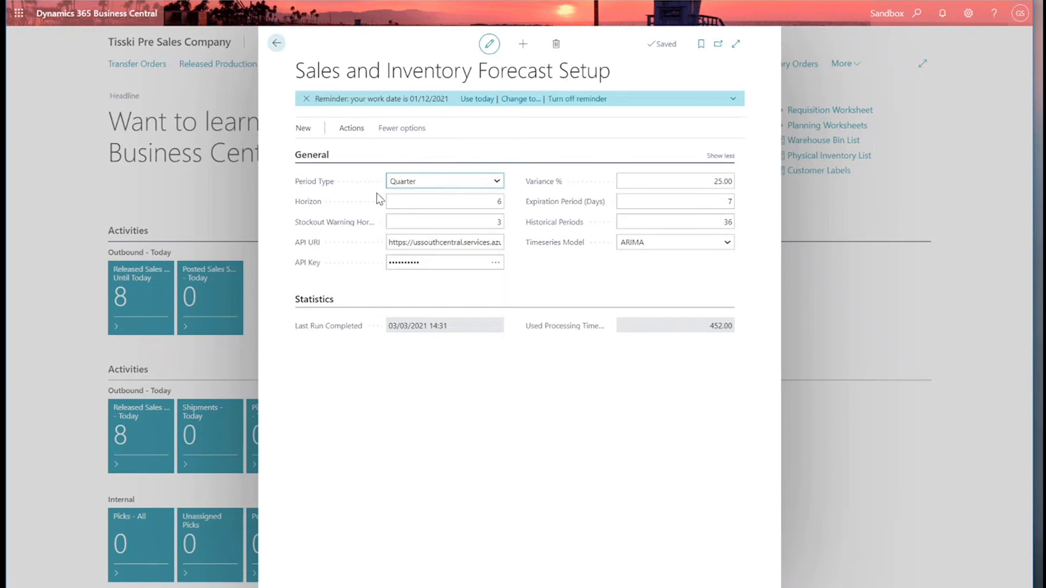
click(458, 219)
click(469, 202)
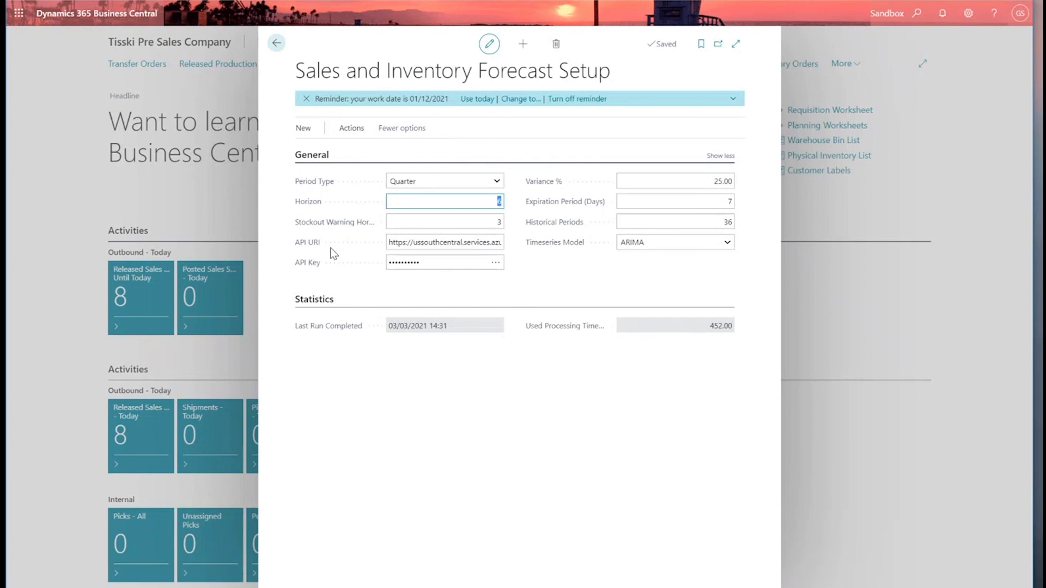
click(430, 264)
click(351, 132)
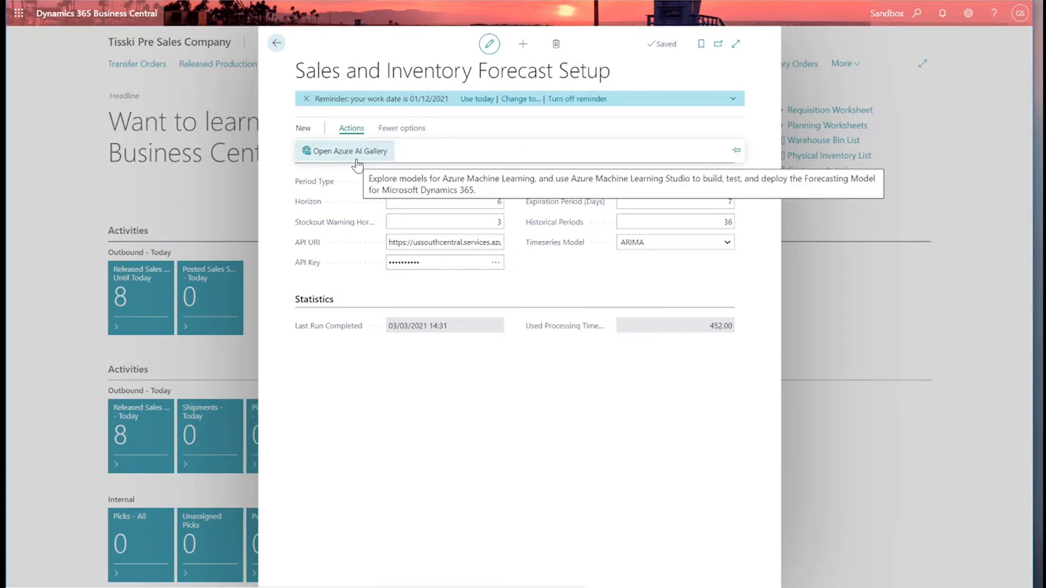
click(424, 242)
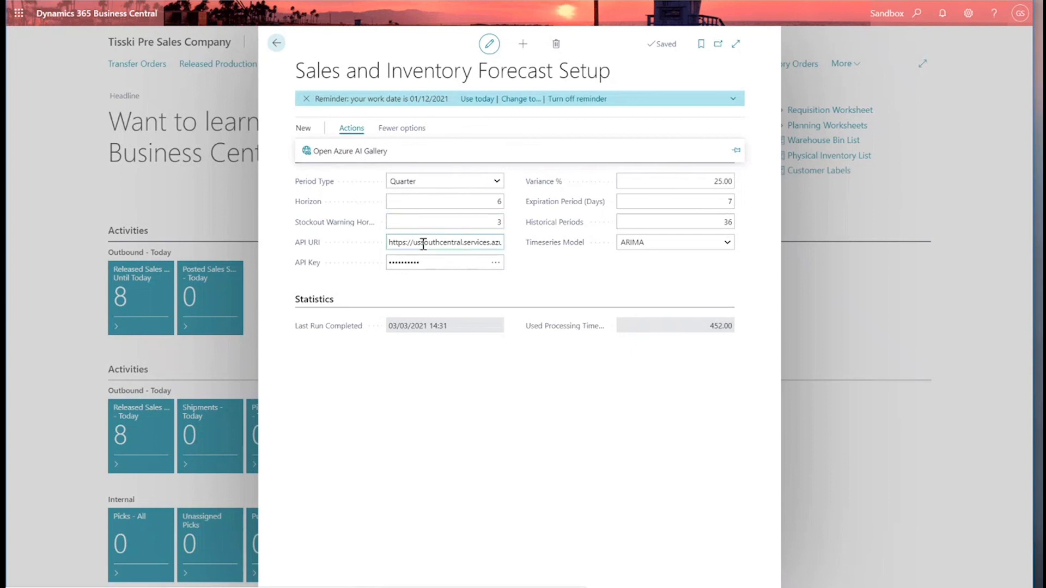
click(436, 263)
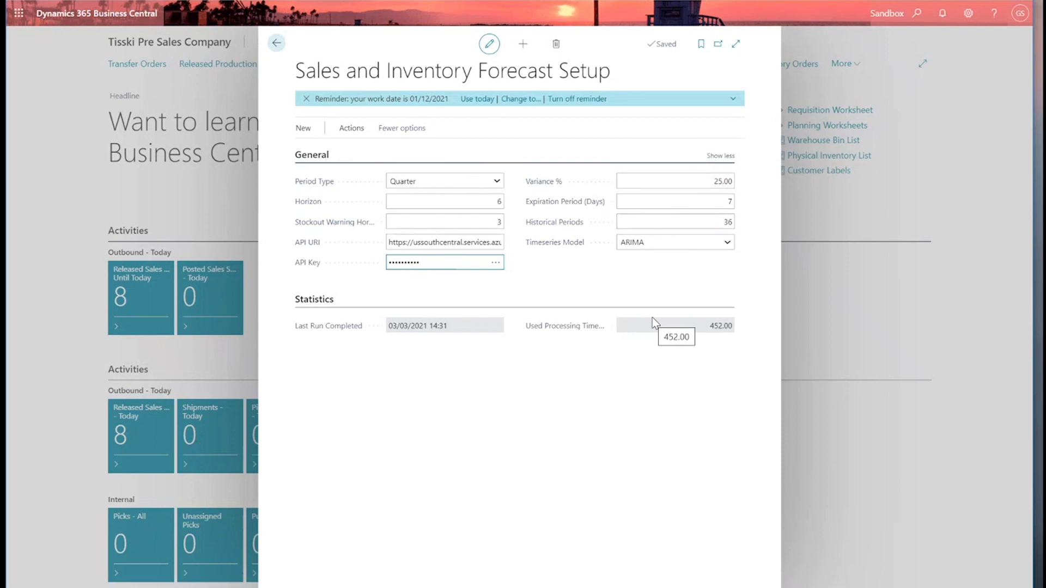
click(731, 244)
click(731, 246)
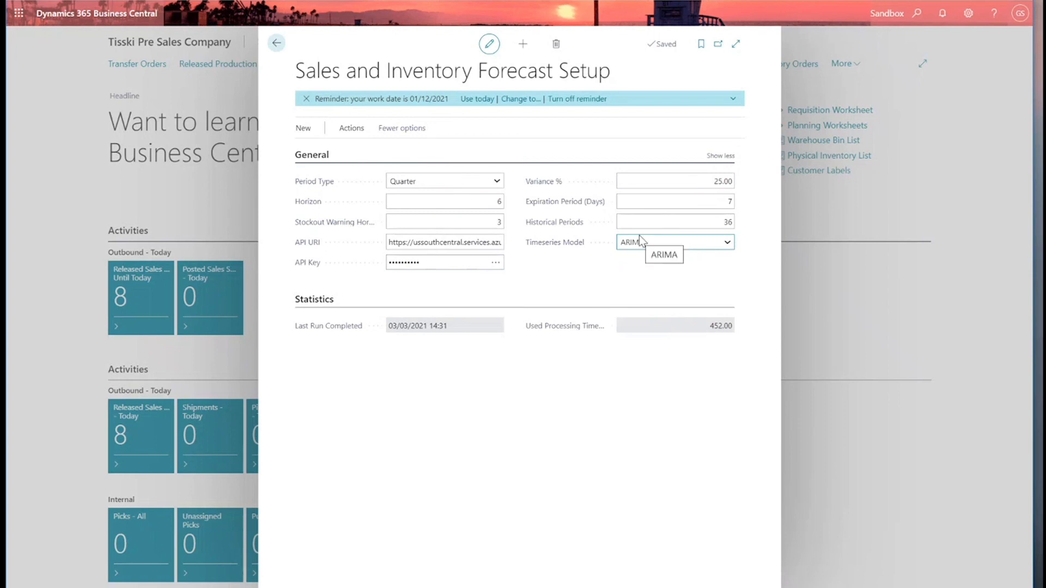
click(304, 131)
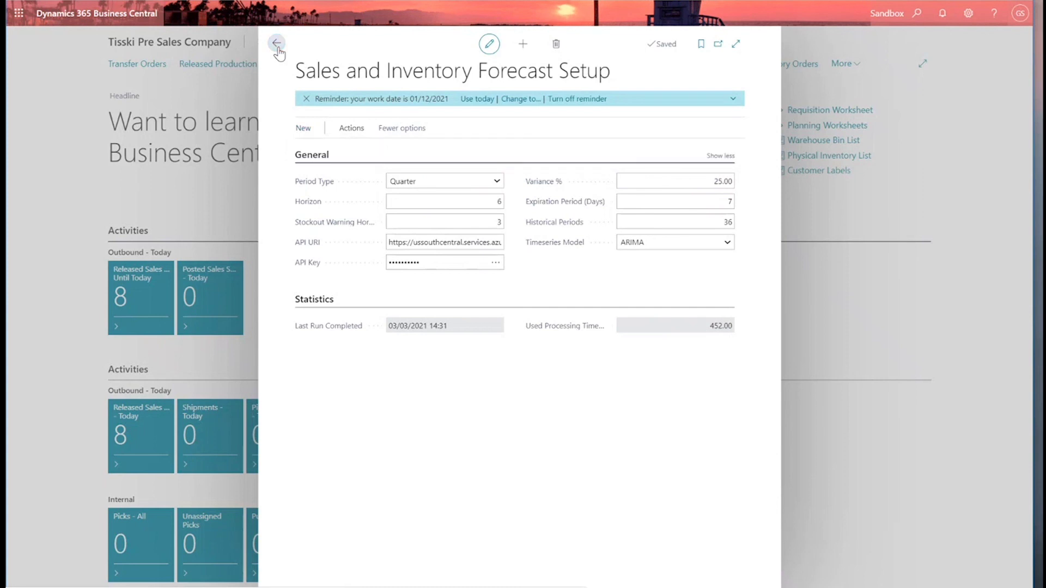
Leave the forecast setup and open item 1960-S ROME Guest Chair, green from the Items list.
click(278, 45)
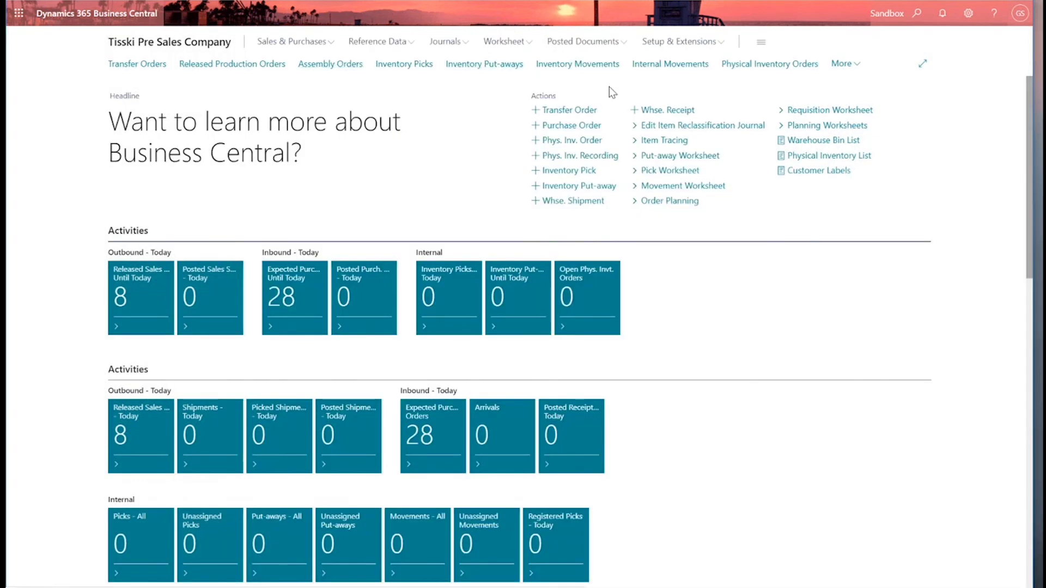
click(842, 64)
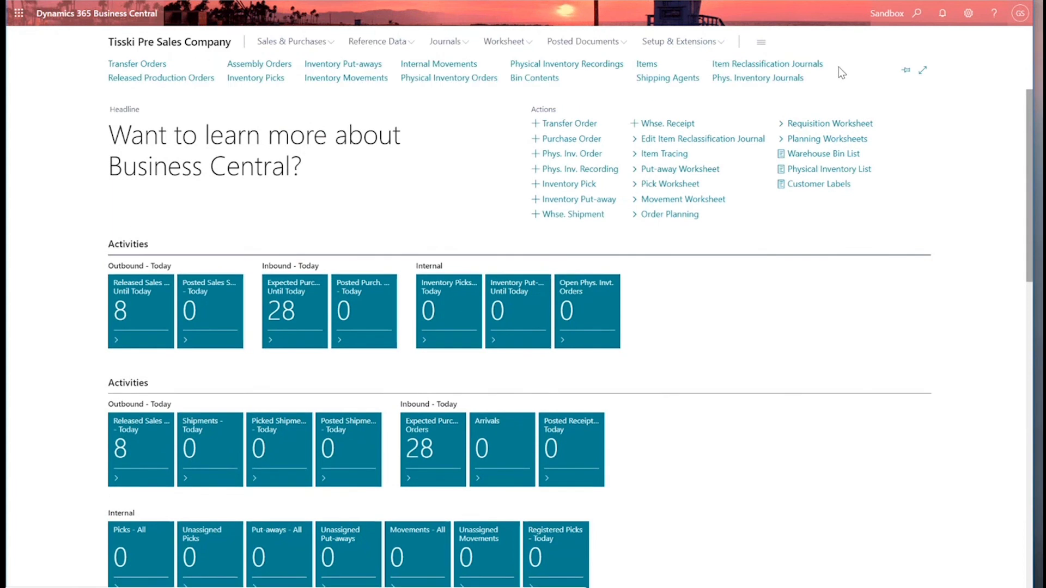
click(646, 64)
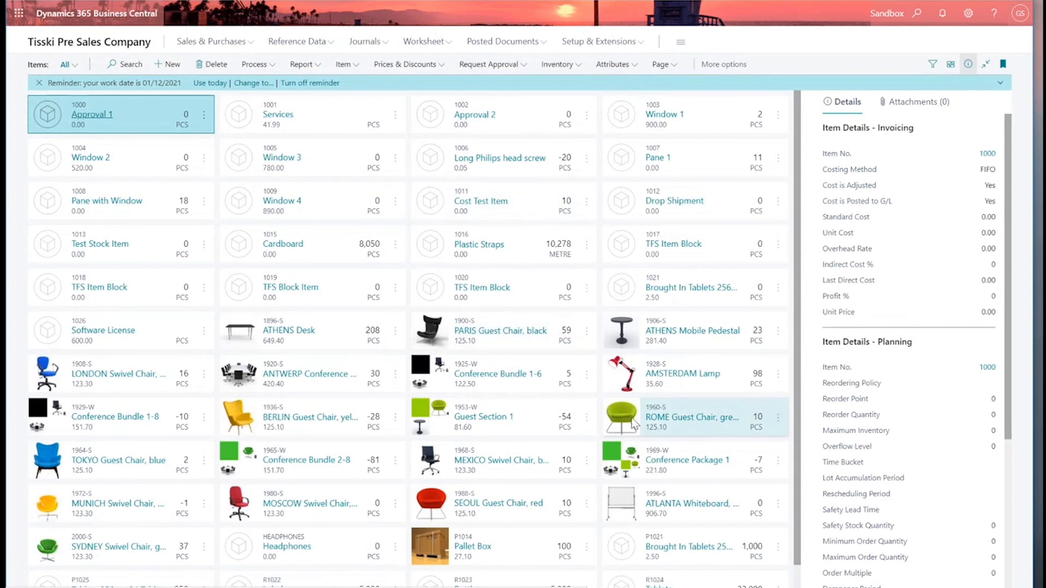
click(656, 422)
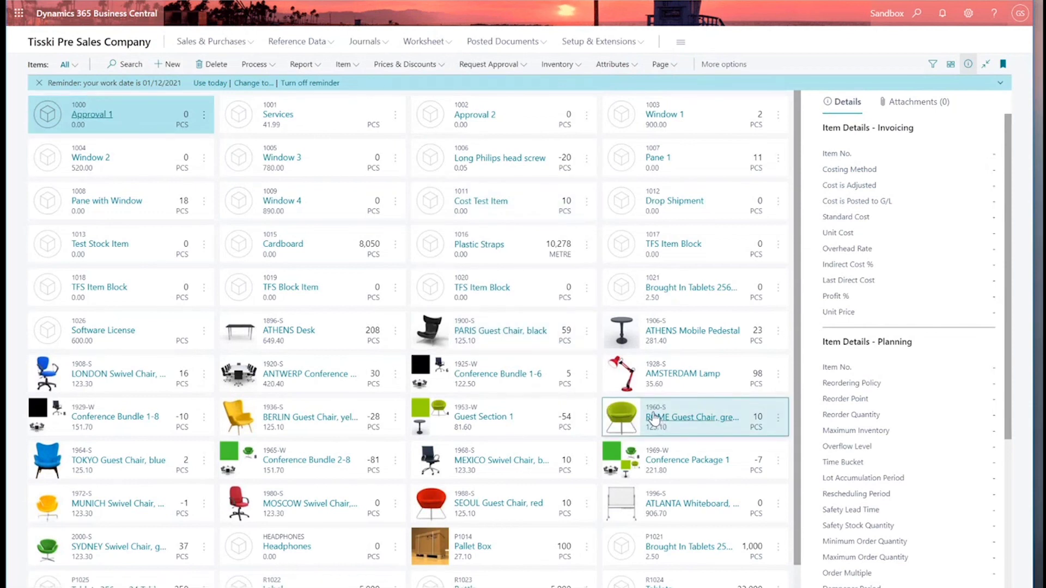
click(655, 417)
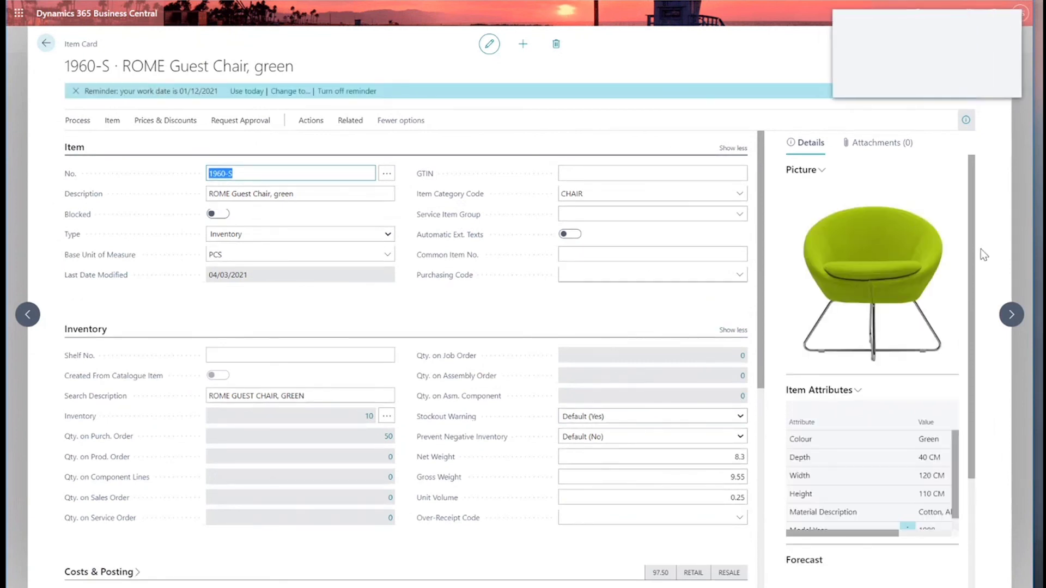
Scroll to the ROME chair's Forecast chart, holding at 10 units per period, and open its forecast actions.
drag(975, 250, 981, 381)
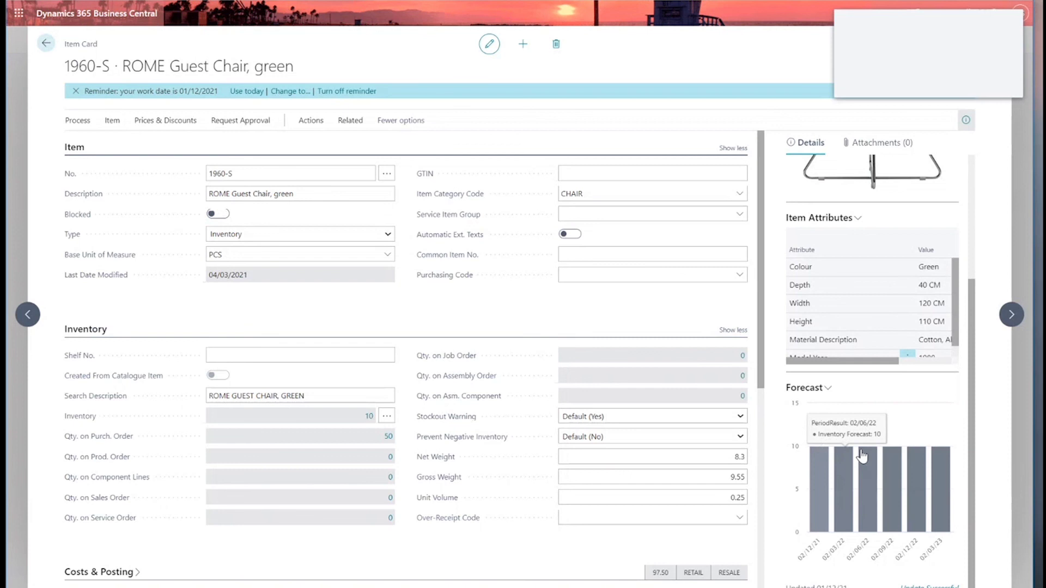
mouse_move(943, 456)
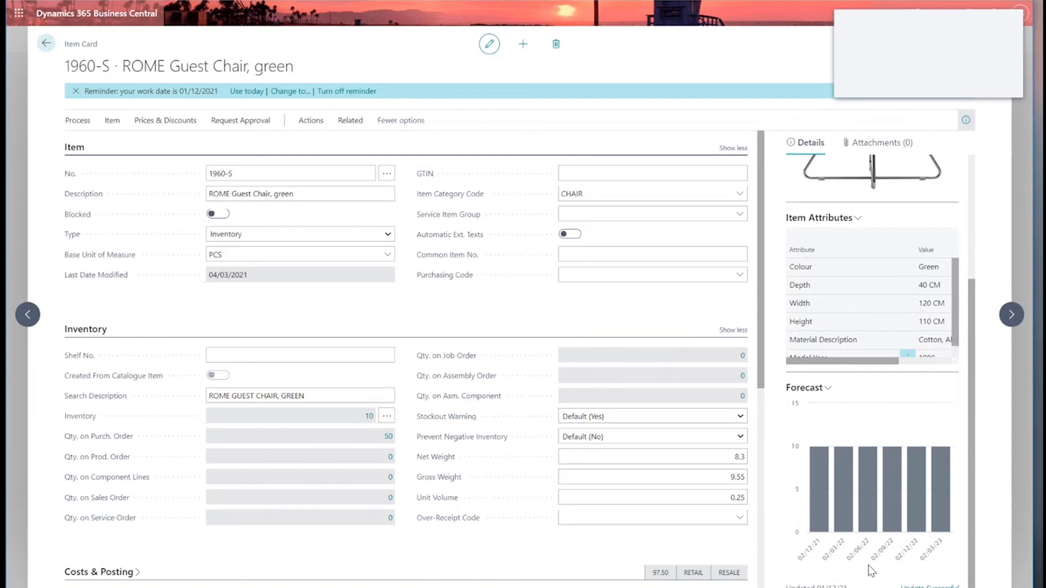
click(830, 390)
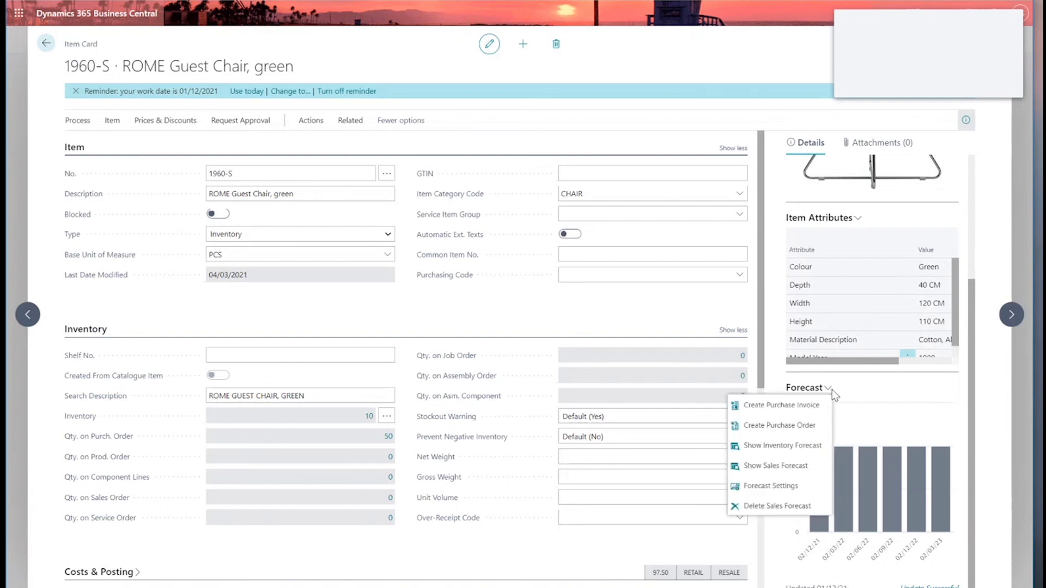
click(806, 426)
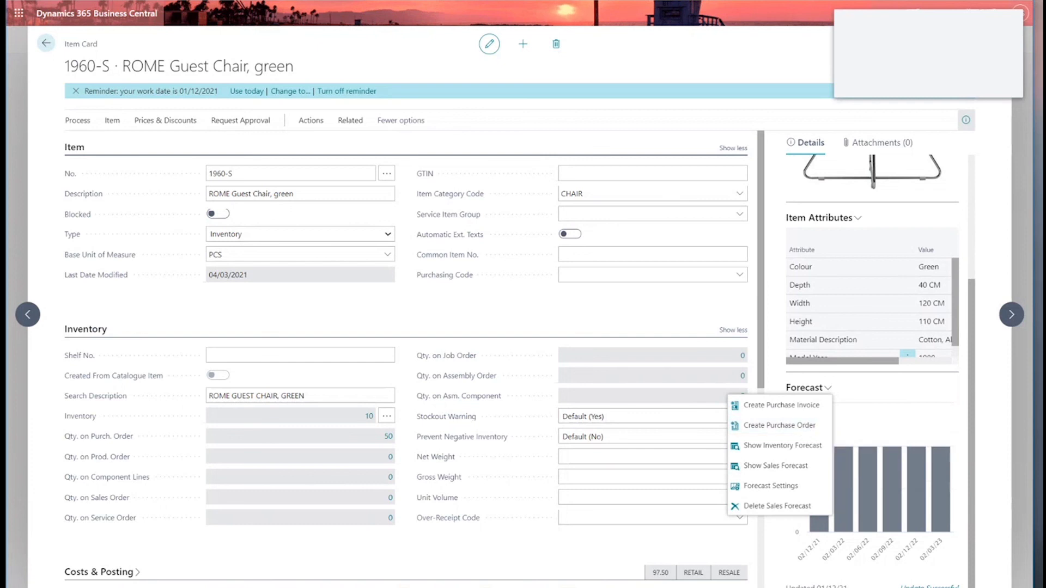